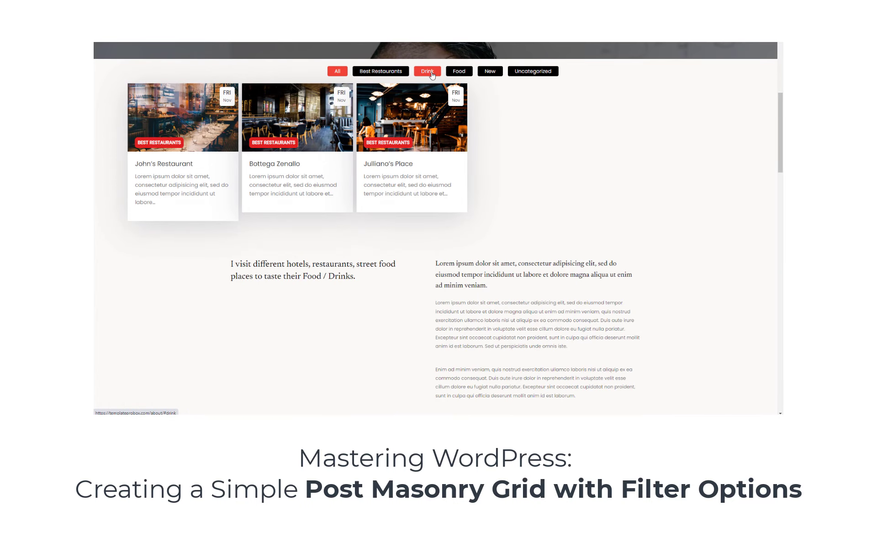
Filter the grid by Drink, Food and Uncategorized, reset to All, then open the 20 Easy Vodka Drinks post.
left_click(427, 71)
left_click(459, 72)
left_click(533, 71)
left_click(337, 71)
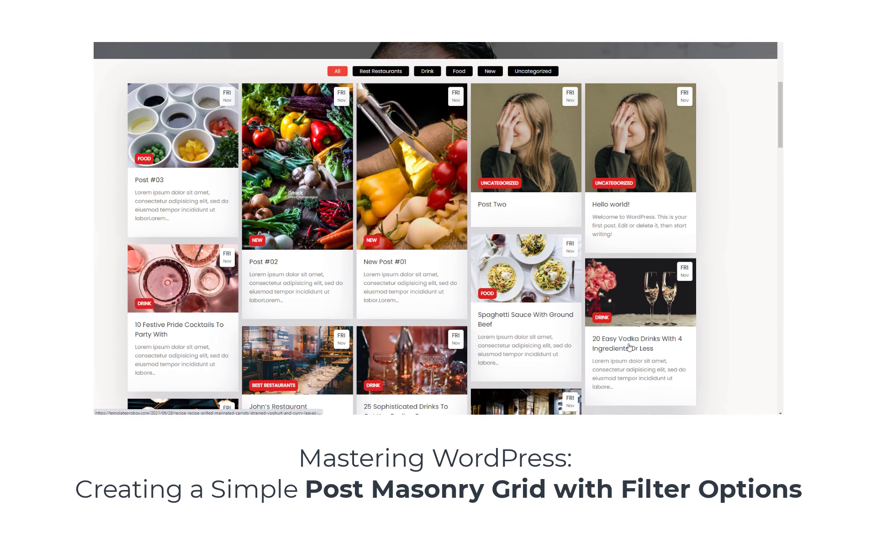
left_click(632, 346)
scroll(695, 253, "down", 3)
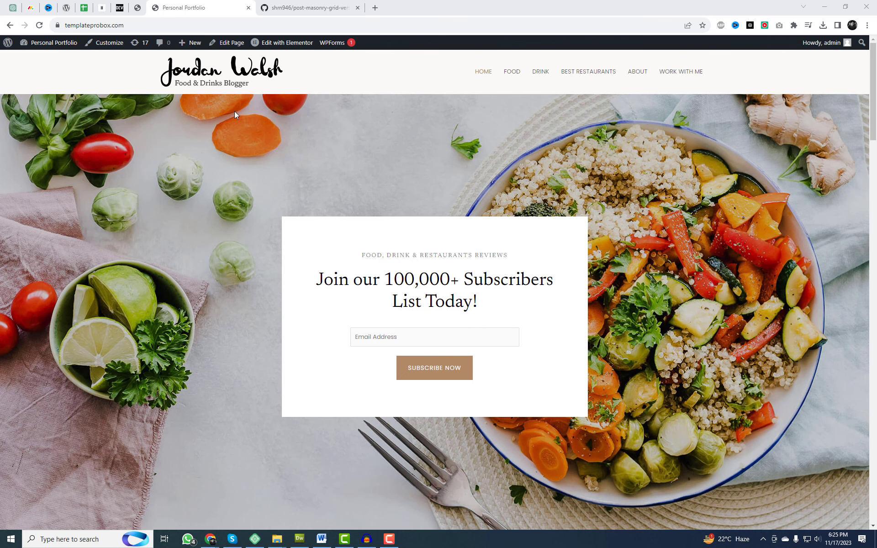
scroll(369, 298, "down", 20)
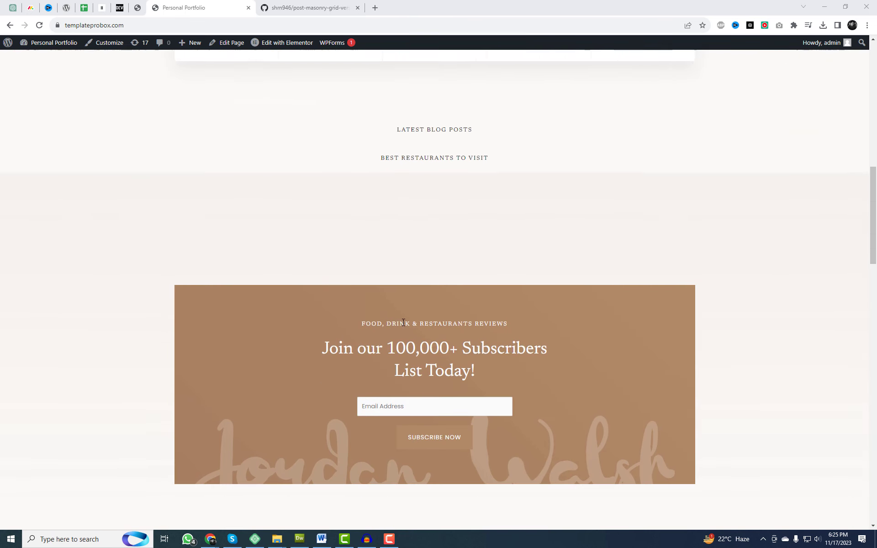
scroll(414, 345, "down", 10)
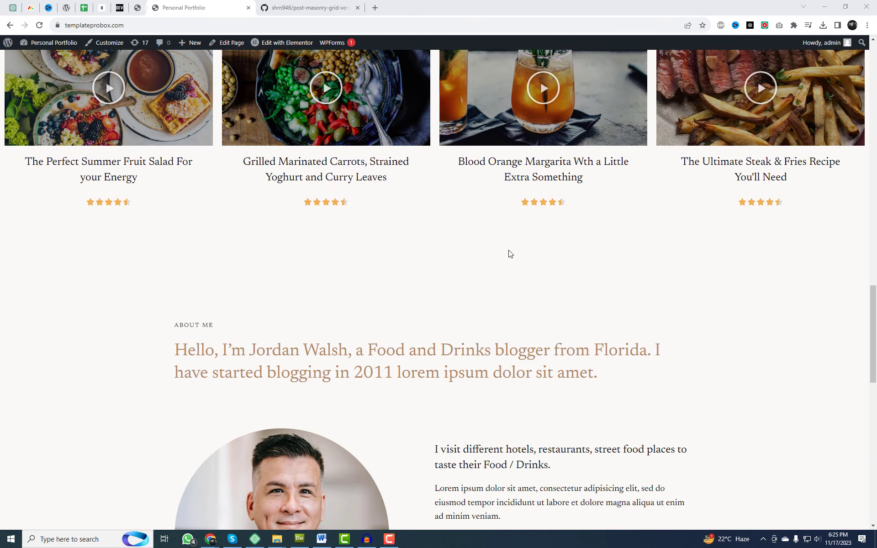
scroll(510, 309, "down", 11)
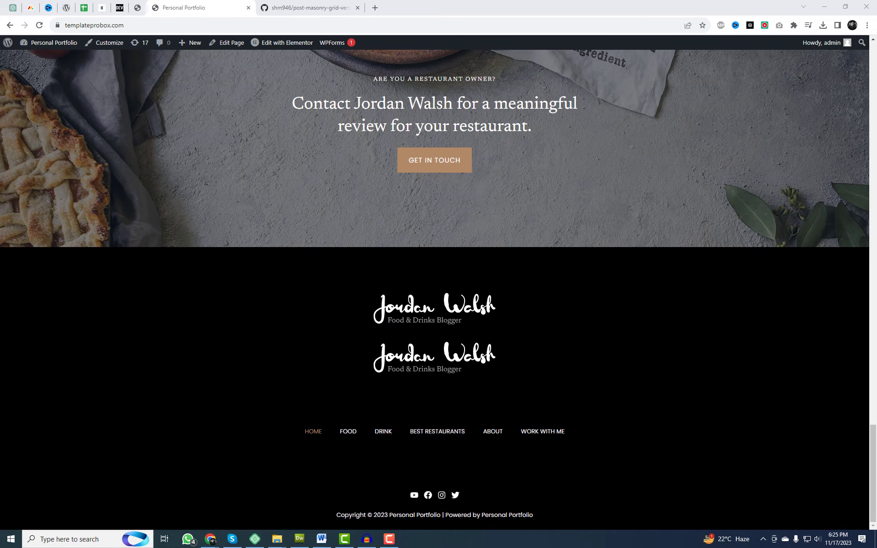
left_click(500, 290)
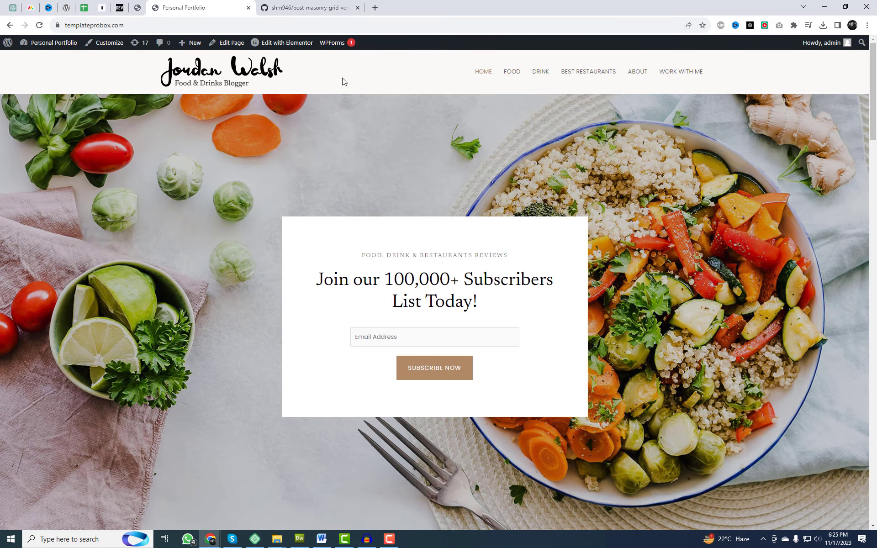
Download the post-masonry-grid-version repository from GitHub as a ZIP archive, then return to WordPress.
left_click(313, 8)
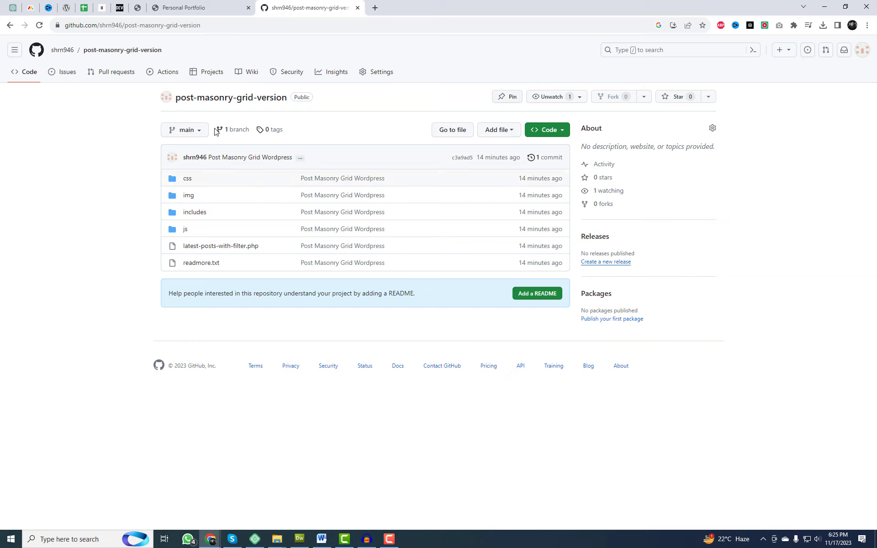
left_click_drag(291, 95, 178, 97)
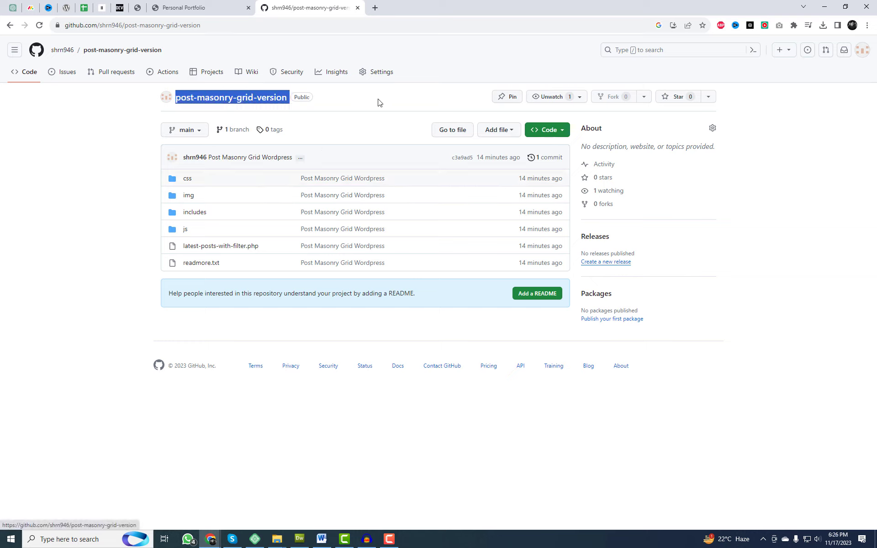
left_click(396, 103)
left_click(560, 133)
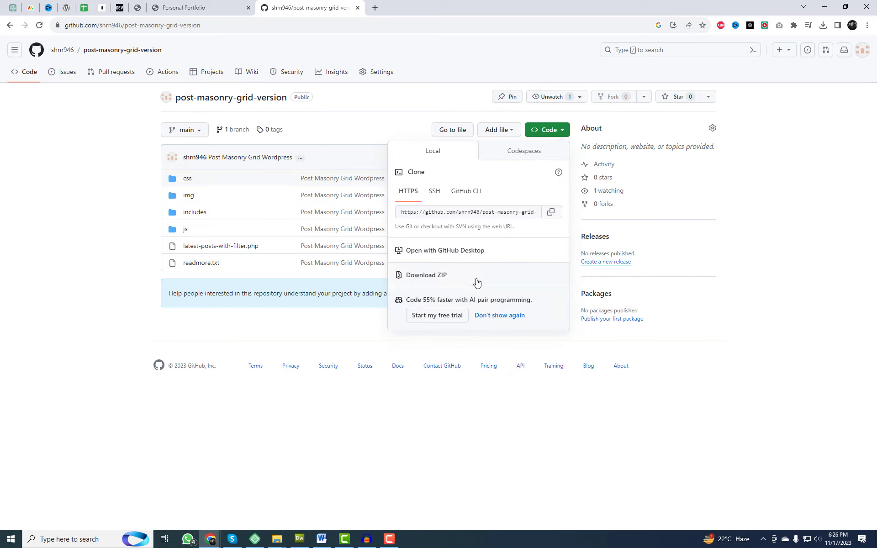
left_click(452, 277)
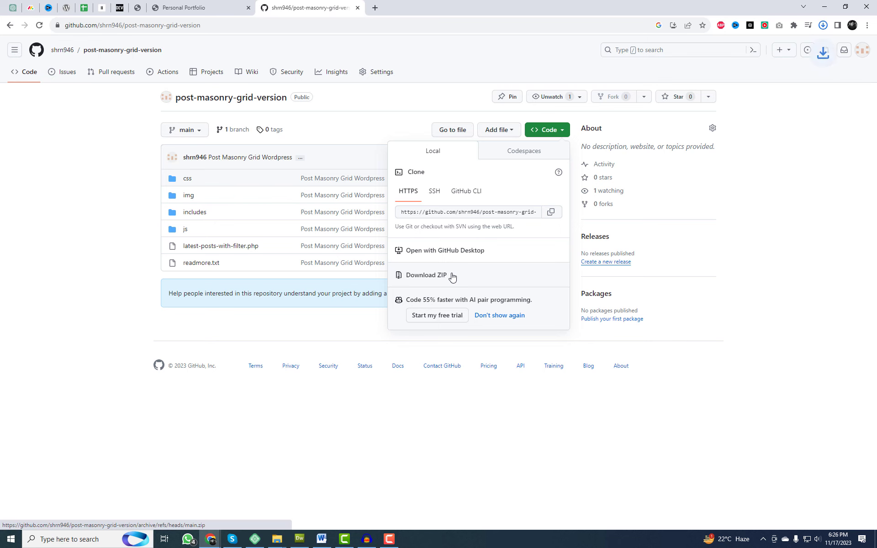
left_click(182, 7)
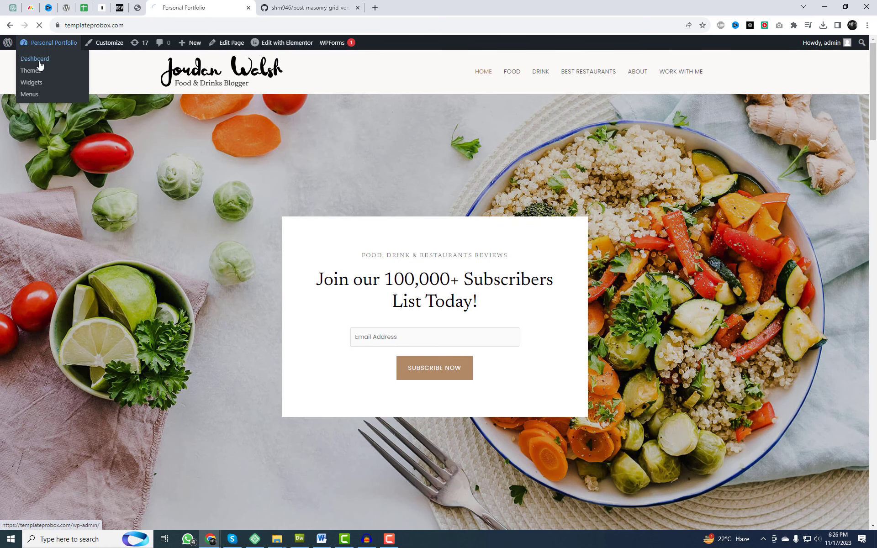
Open the Upload Plugin form under Plugins > Add New Plugin in the dashboard.
left_click(36, 60)
mouse_move(56, 270)
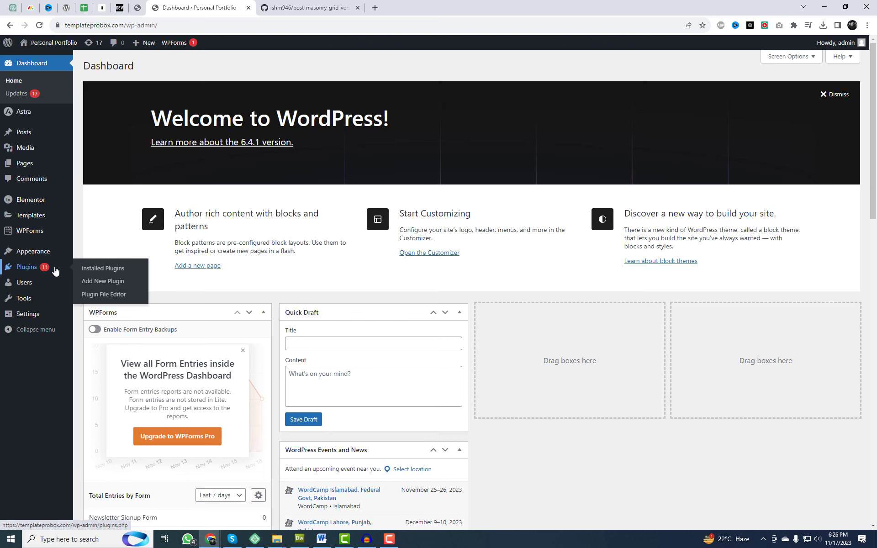
left_click(105, 271)
left_click(148, 70)
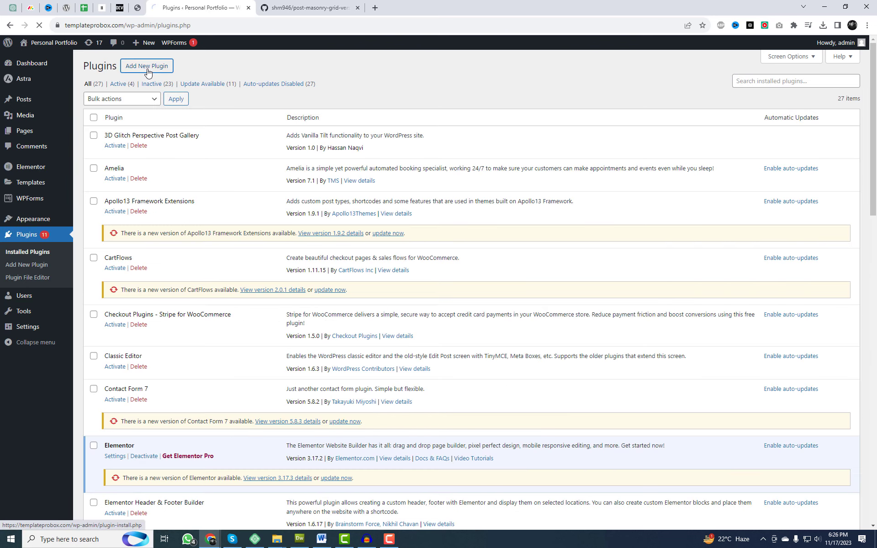
left_click(169, 67)
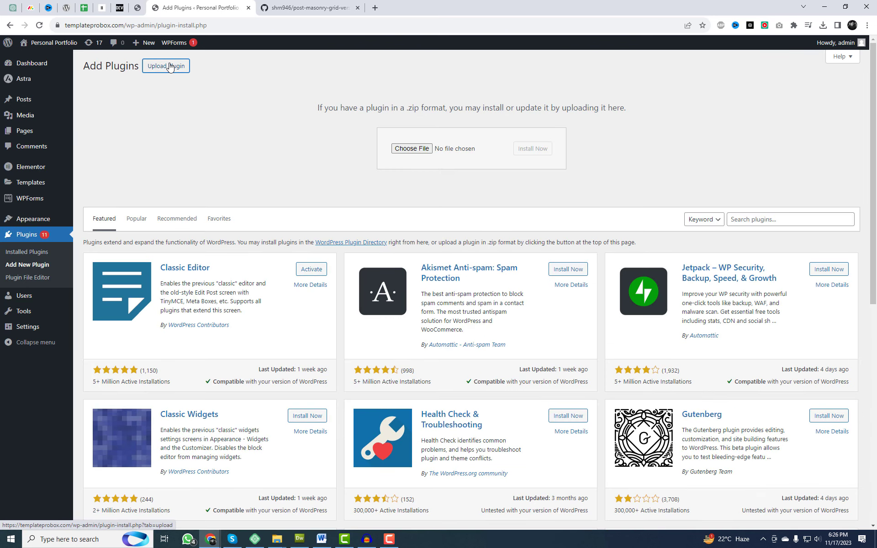
Choose post-masonry-grid-version-main.zip from the Desktop's Grid Plugin folder for upload.
left_click(411, 149)
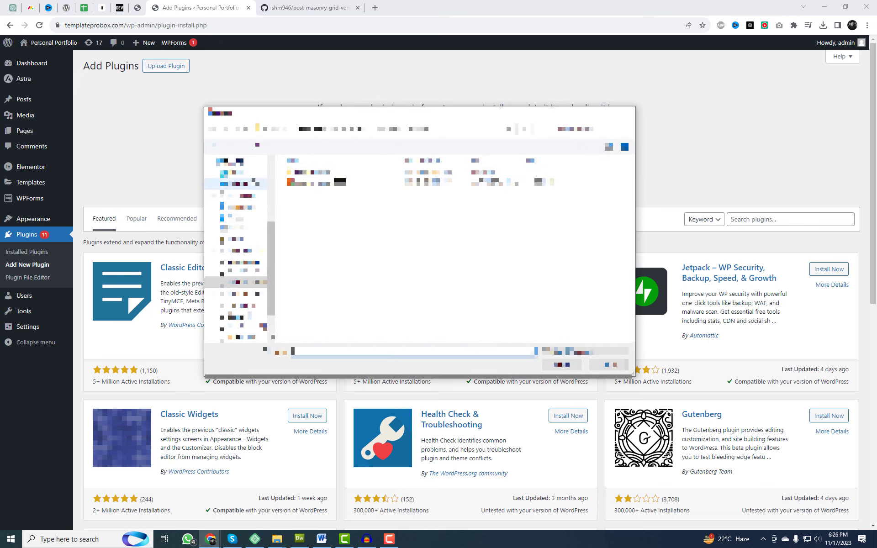
left_click(235, 184)
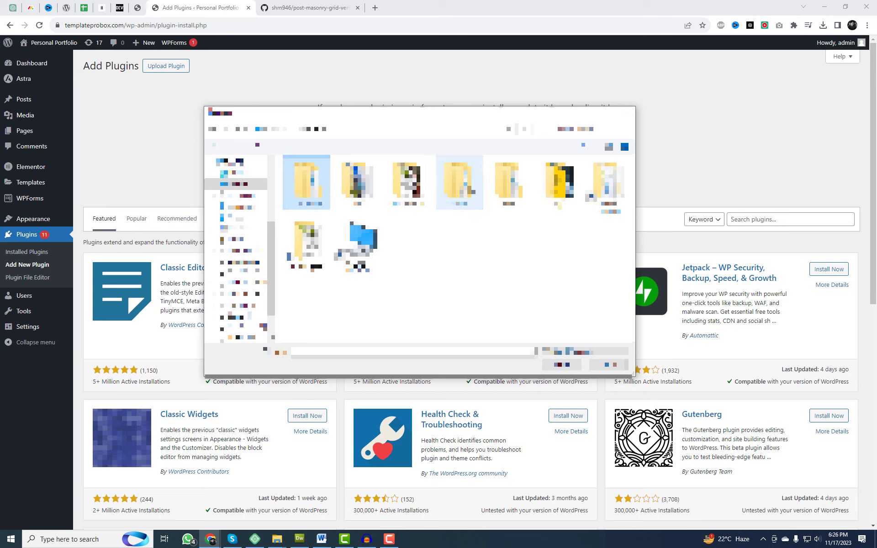
double_click(323, 183)
left_click(323, 174)
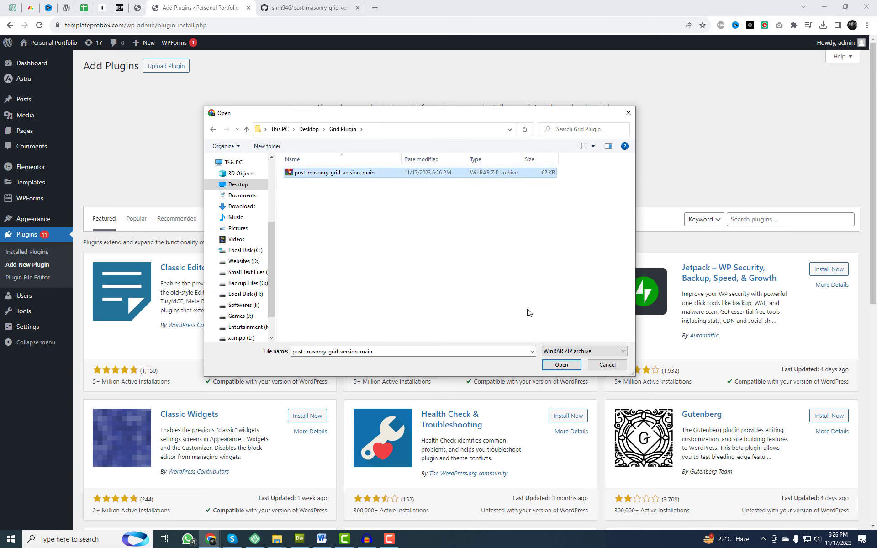
left_click(558, 366)
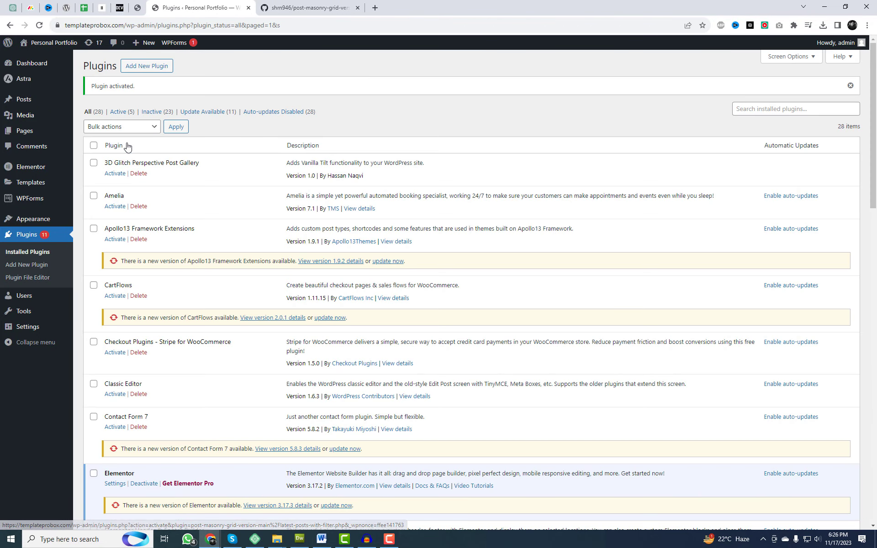
Open the Masonry Grid settings page and review the note about excluding categories.
mouse_move(32, 328)
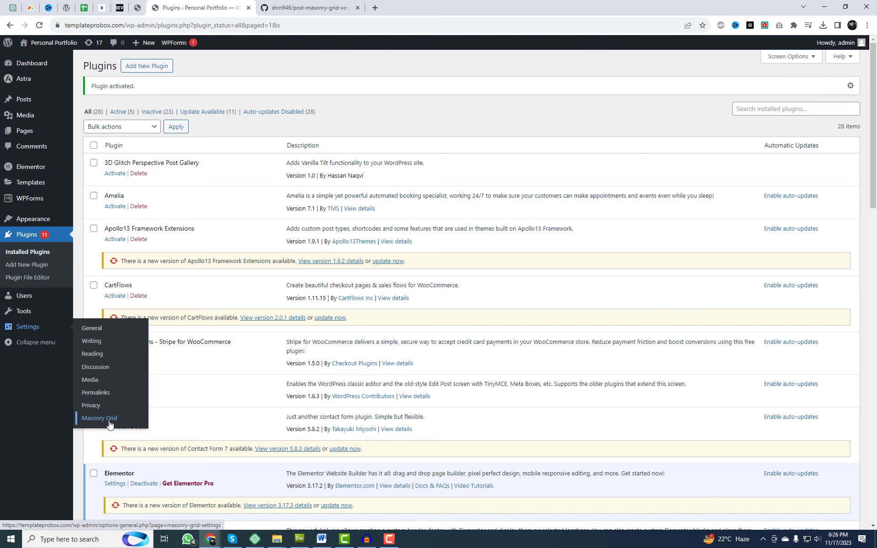
left_click(128, 419)
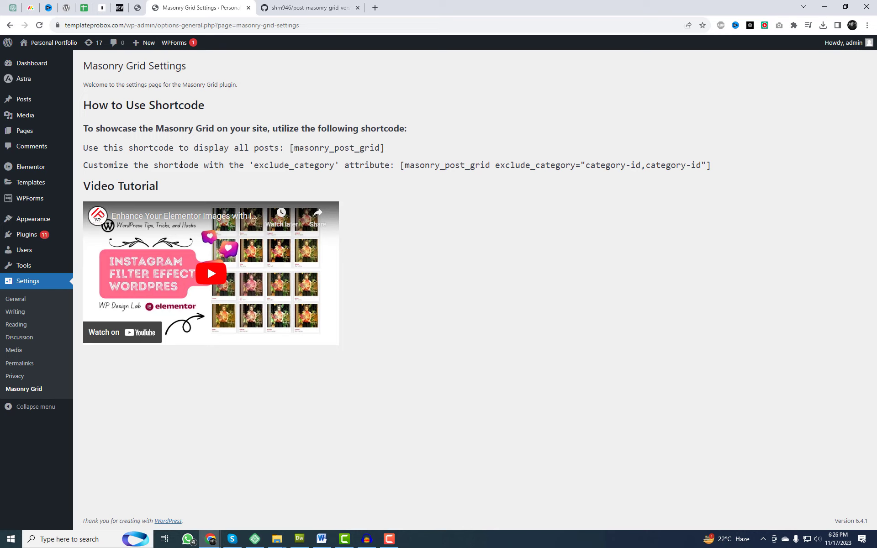
left_click_drag(86, 166, 718, 165)
left_click(726, 191)
Copy the [masonry_post_grid] shortcode and open the live site in a new tab.
left_click_drag(290, 148, 398, 150)
right_click(371, 146)
left_click(388, 153)
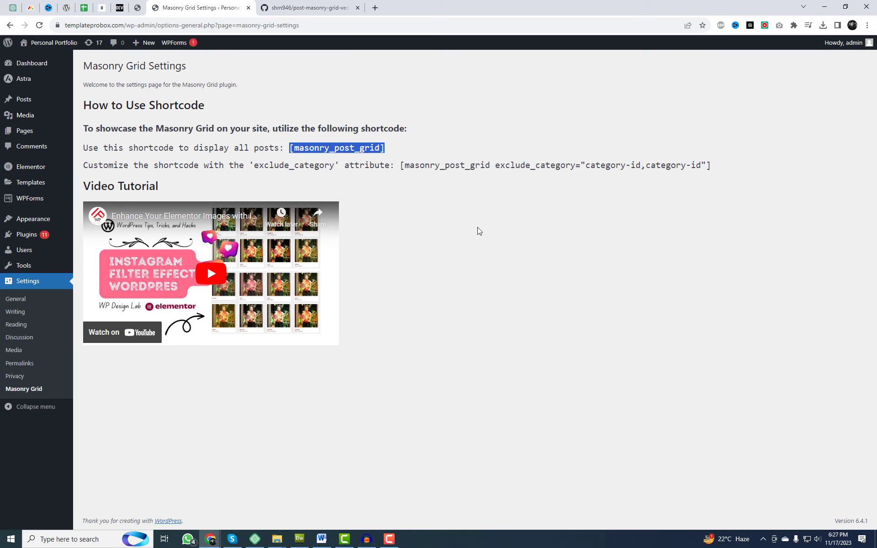
left_click(478, 231)
mouse_move(25, 134)
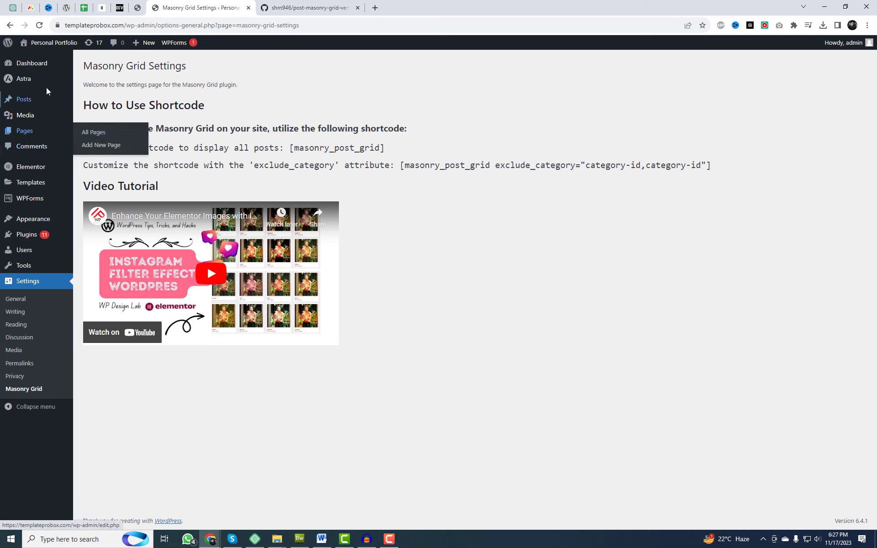
middle_click(75, 69)
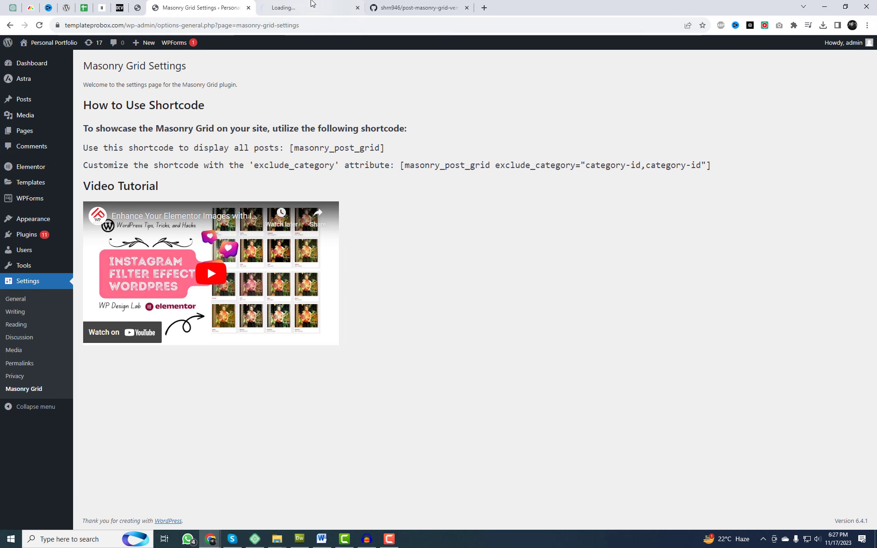
Add a new single-column section above the About page's text section.
left_click(312, 5)
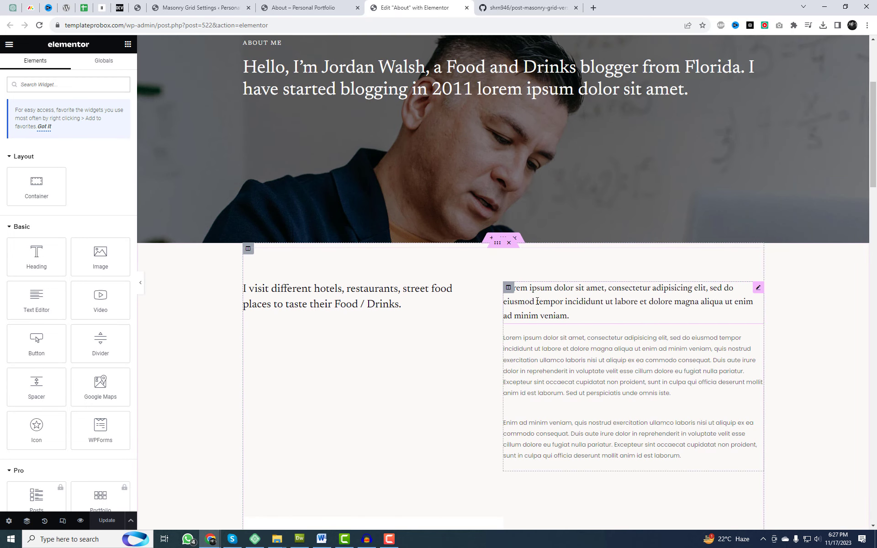
left_click(491, 243)
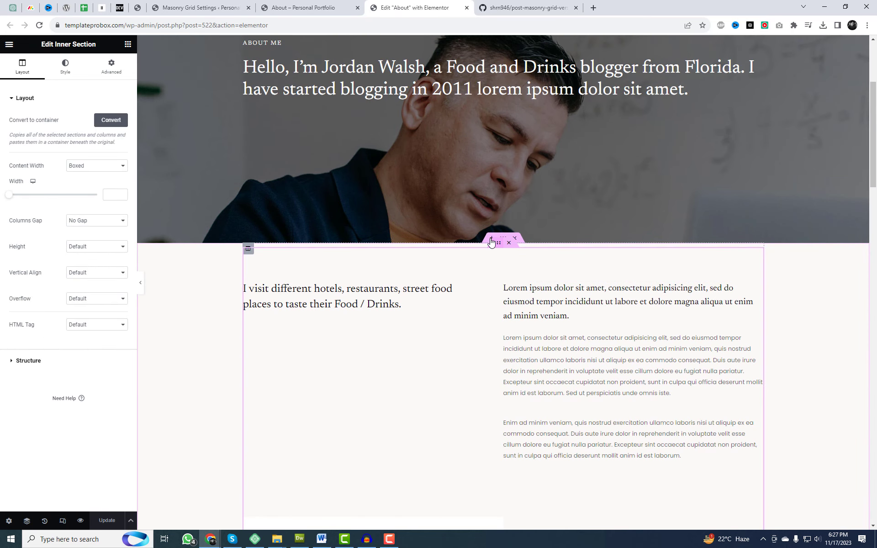
left_click(492, 241)
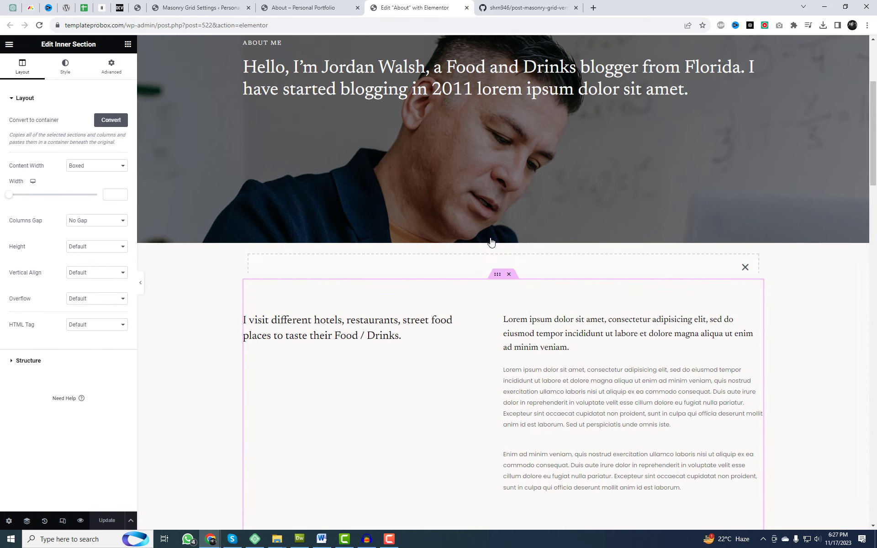
left_click(486, 286)
left_click(385, 314)
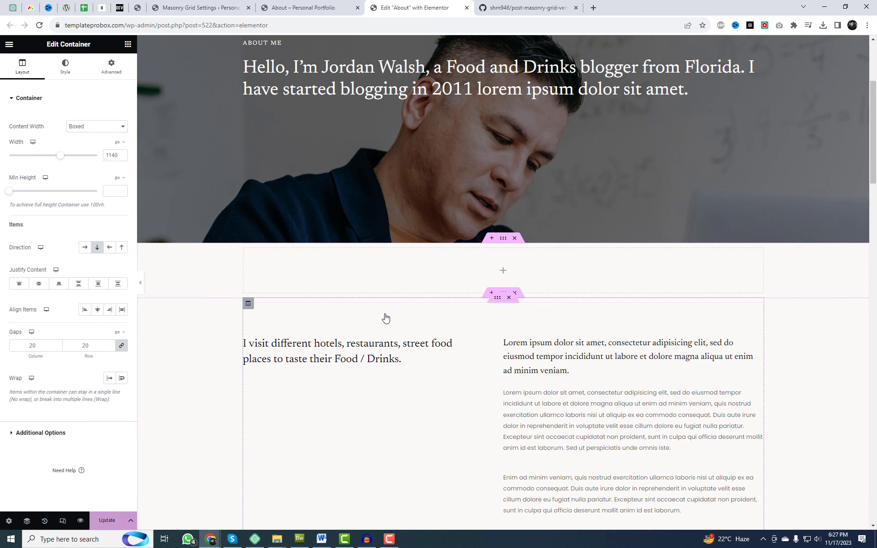
Place an HTML widget in the new container holding the pasted [masonry_post_grid] shortcode.
left_click(504, 273)
type("html")
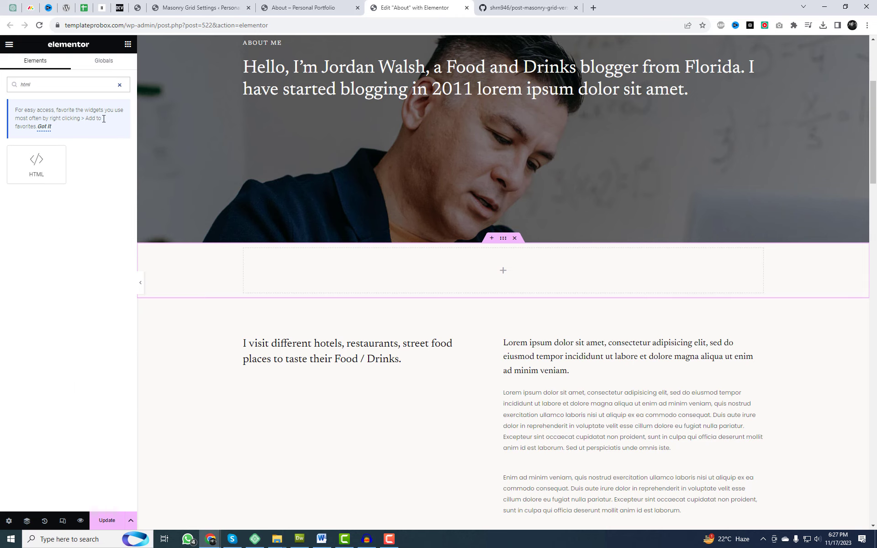
left_click_drag(37, 163, 393, 262)
key("ctrl+v")
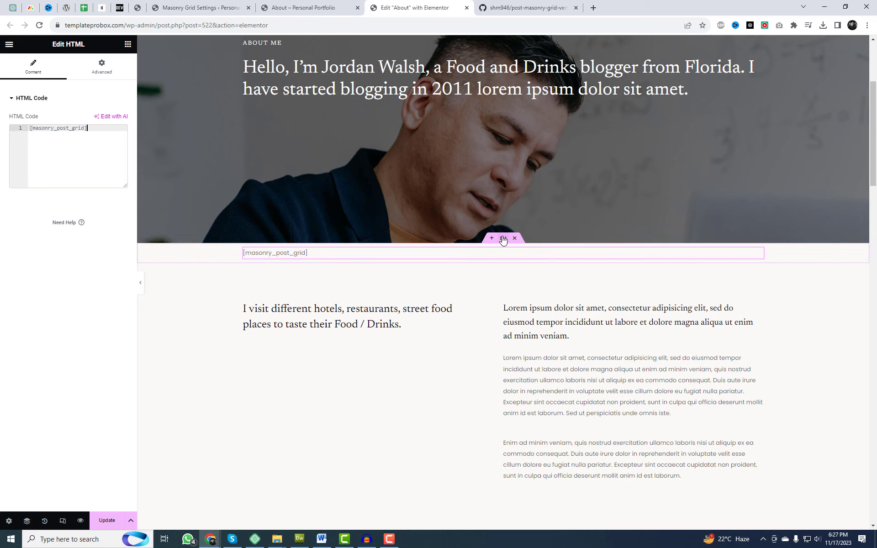
left_click(503, 239)
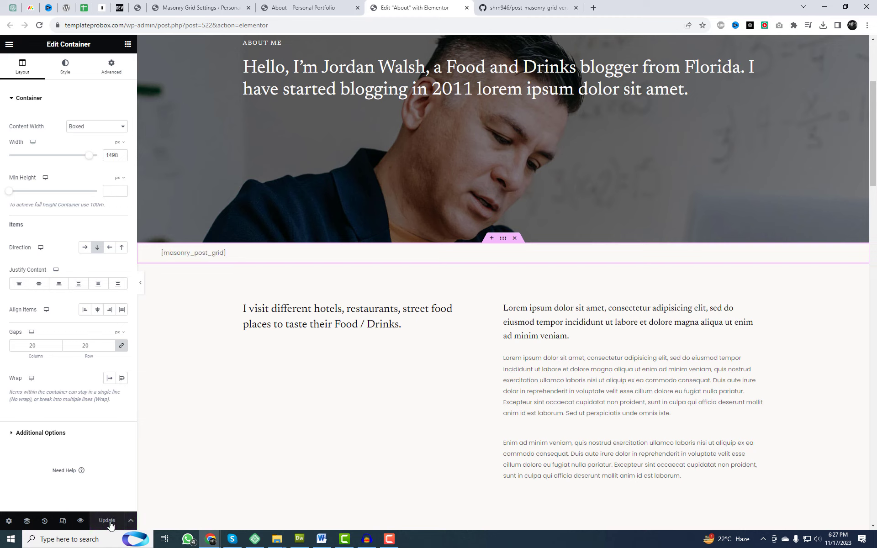
Reload the live About page and scroll down to the masonry grid.
left_click(310, 8)
right_click(430, 75)
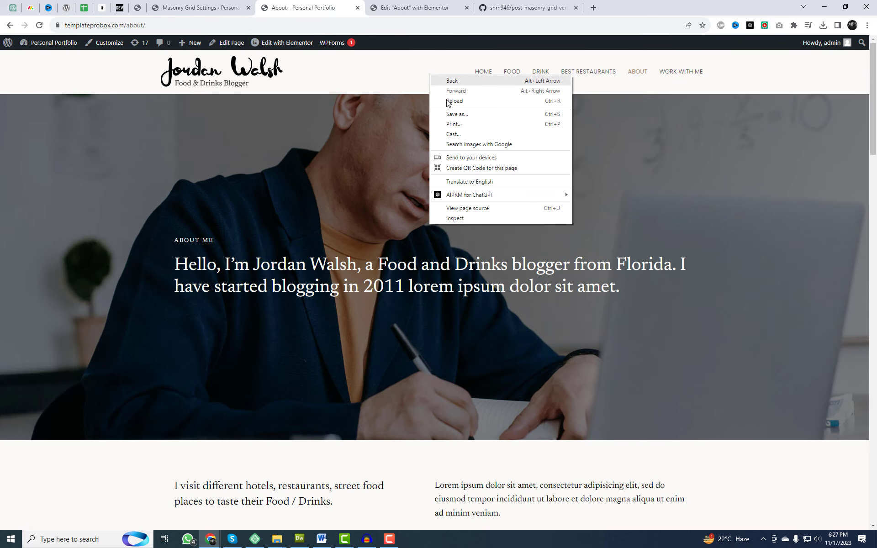
left_click(464, 102)
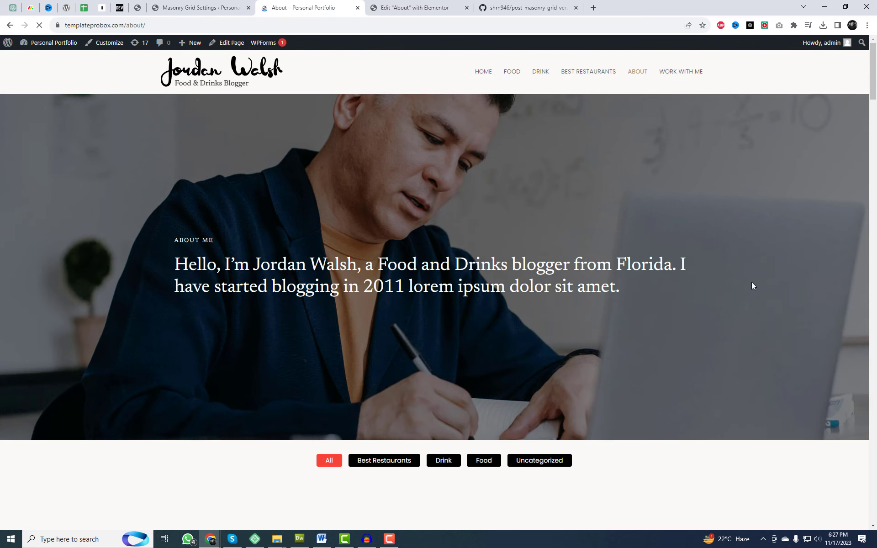
scroll(750, 274, "down", 7)
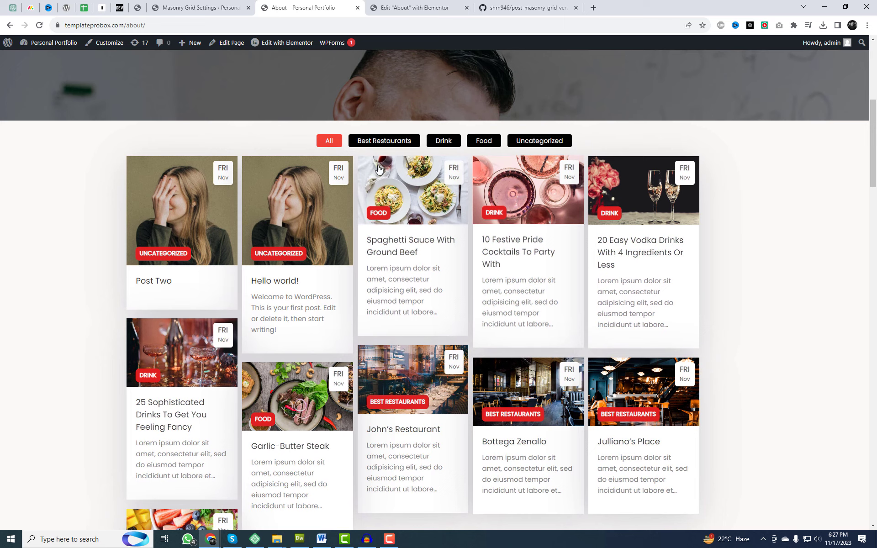
Test the Best Restaurants, Drink, Food and Uncategorized filters, then return to All.
left_click(398, 143)
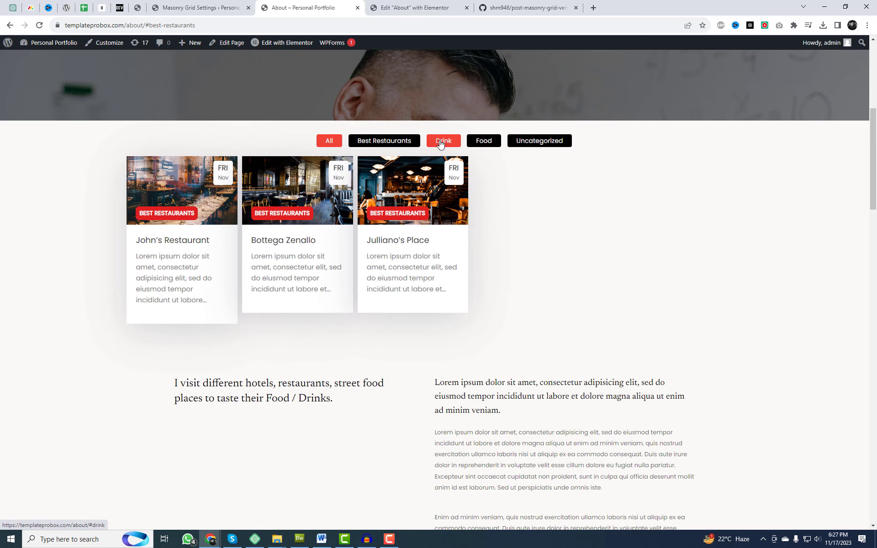
left_click(445, 141)
left_click(484, 142)
left_click(542, 143)
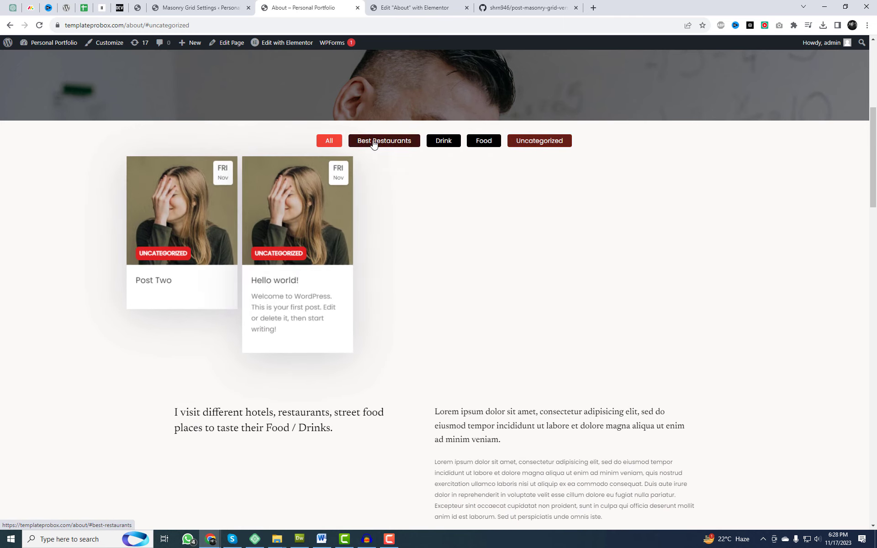
left_click(328, 141)
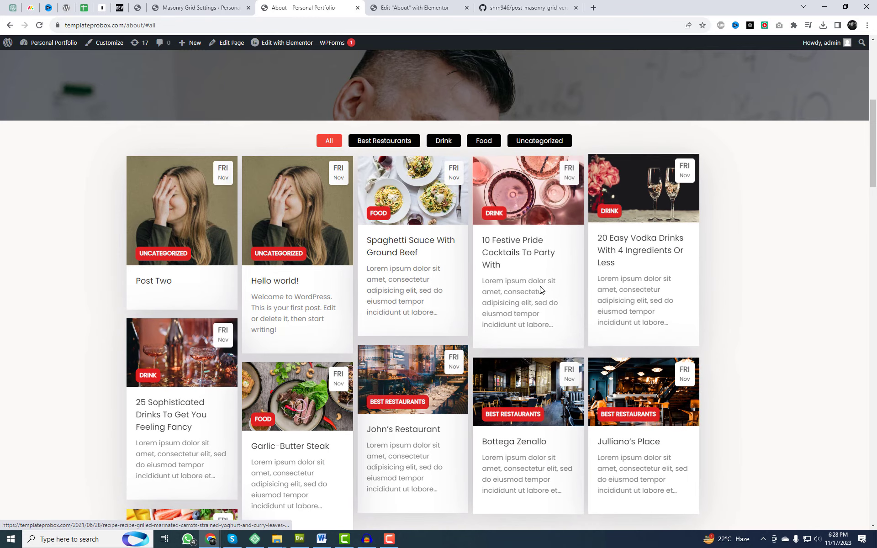
scroll(280, 344, "down", 3)
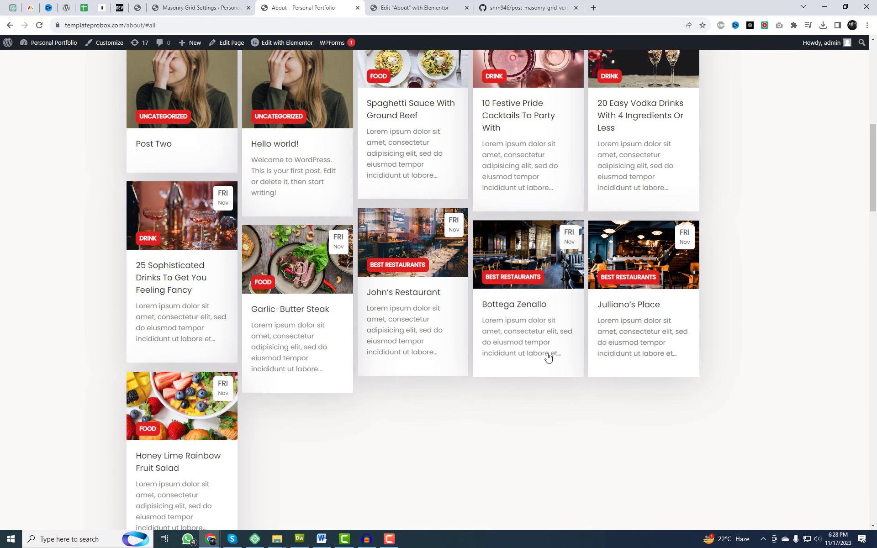
scroll(441, 307, "up", 3)
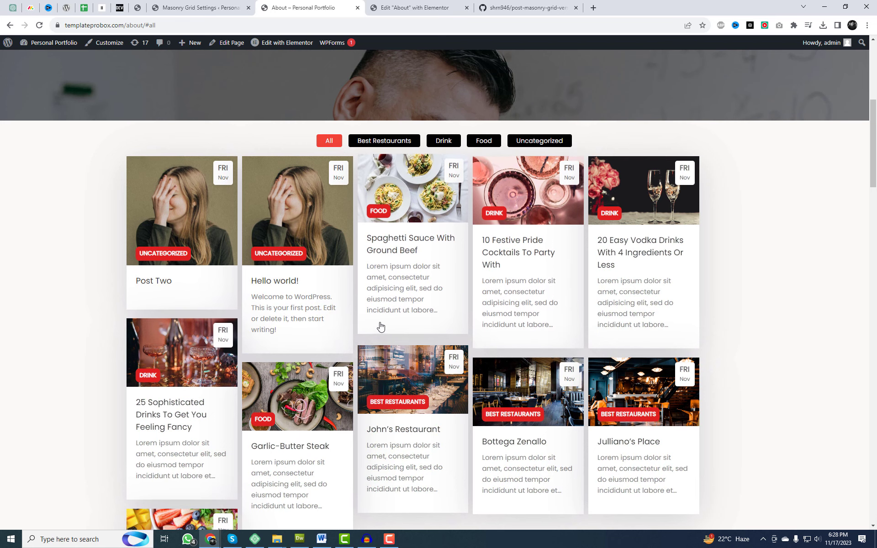
scroll(379, 327, "down", 1)
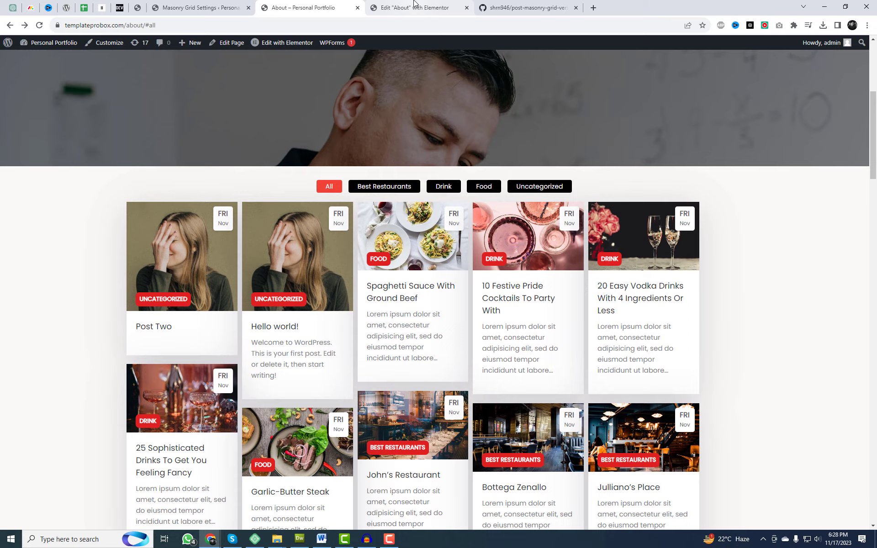
Set the grid container's Content Width to Full Width and its padding to 0.
left_click(414, 5)
left_click(113, 126)
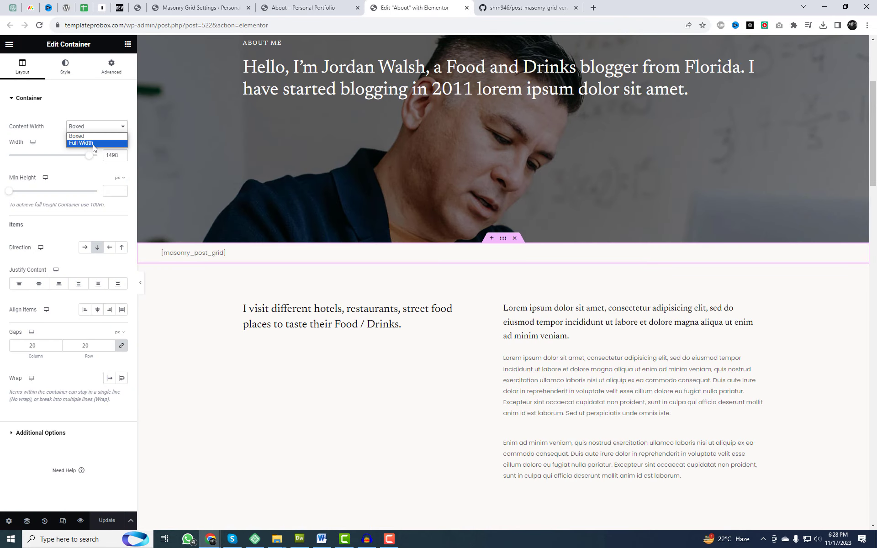
left_click(92, 141)
left_click(111, 66)
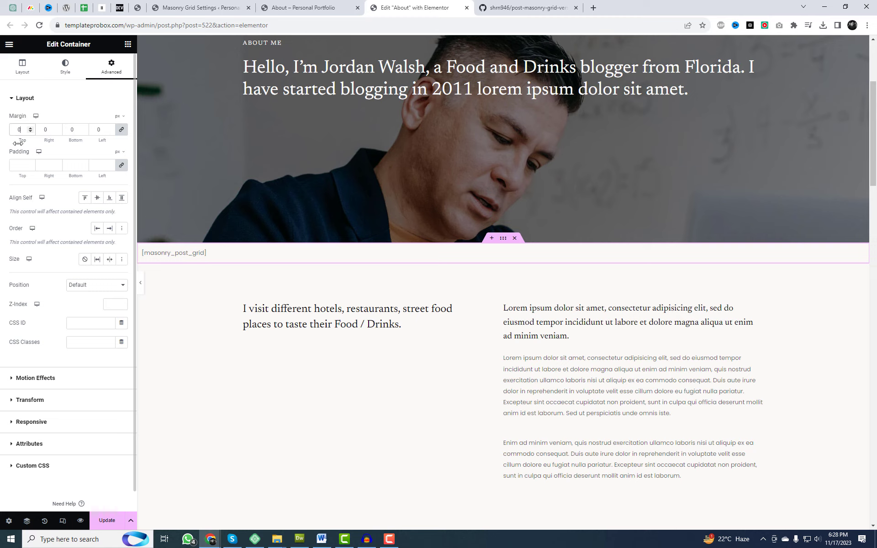
type("0")
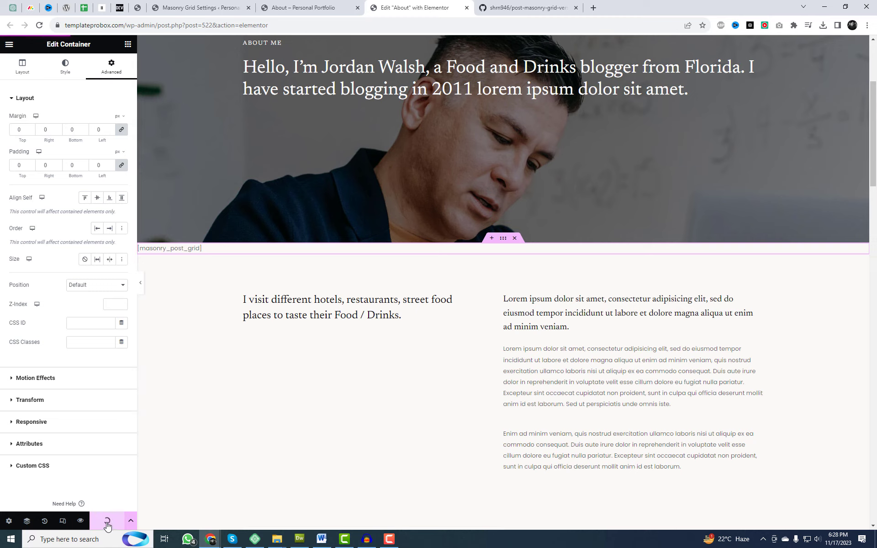
Reload the About page and test the Food and Uncategorized filters on the wider grid.
left_click(297, 5)
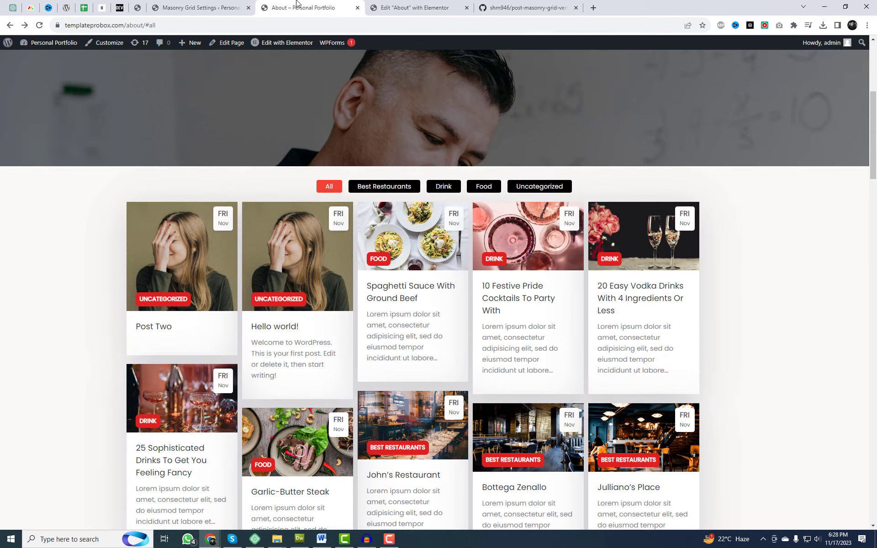
right_click(592, 117)
left_click(614, 146)
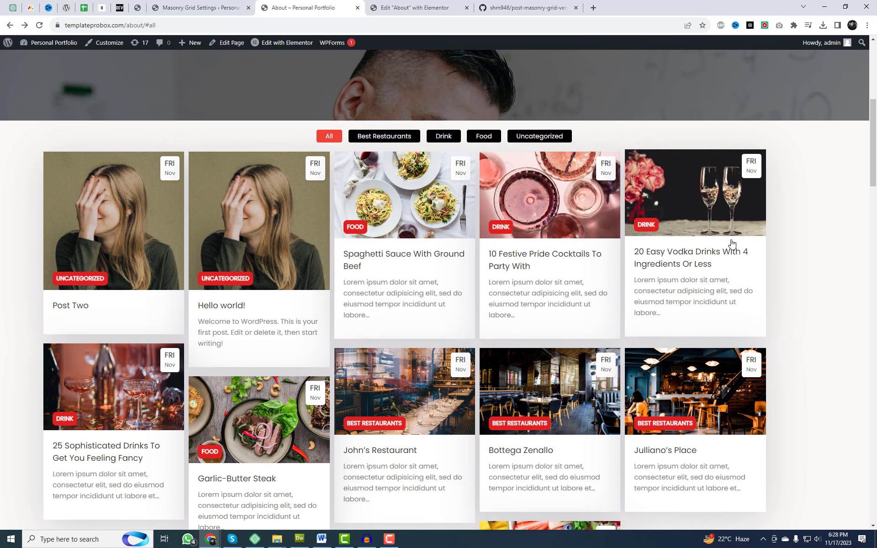
scroll(779, 288, "down", 3)
scroll(778, 288, "up", 3)
left_click(483, 136)
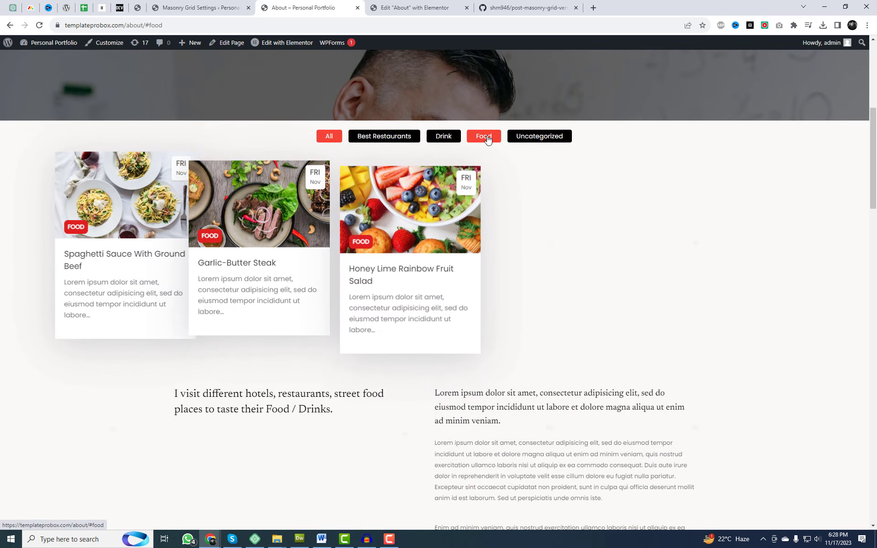
left_click(544, 142)
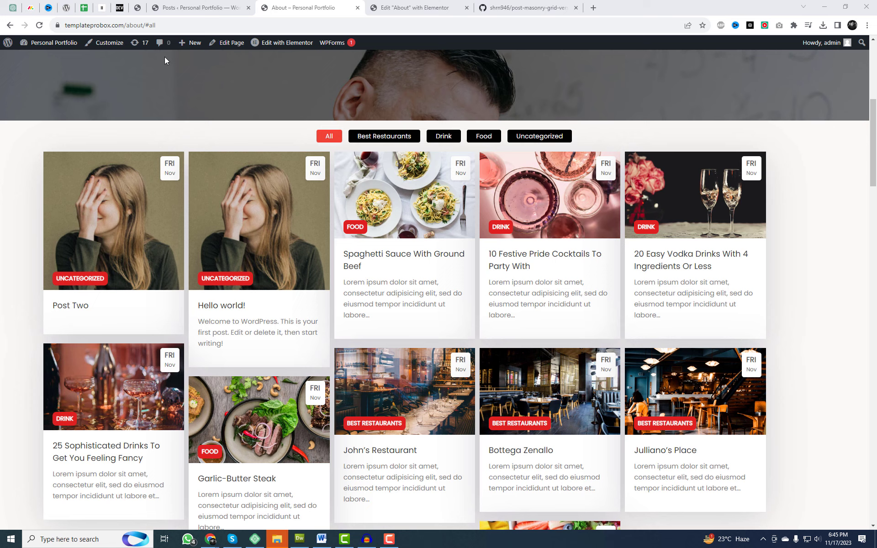
left_click(201, 8)
Create a new post category named 'New'.
left_click(20, 143)
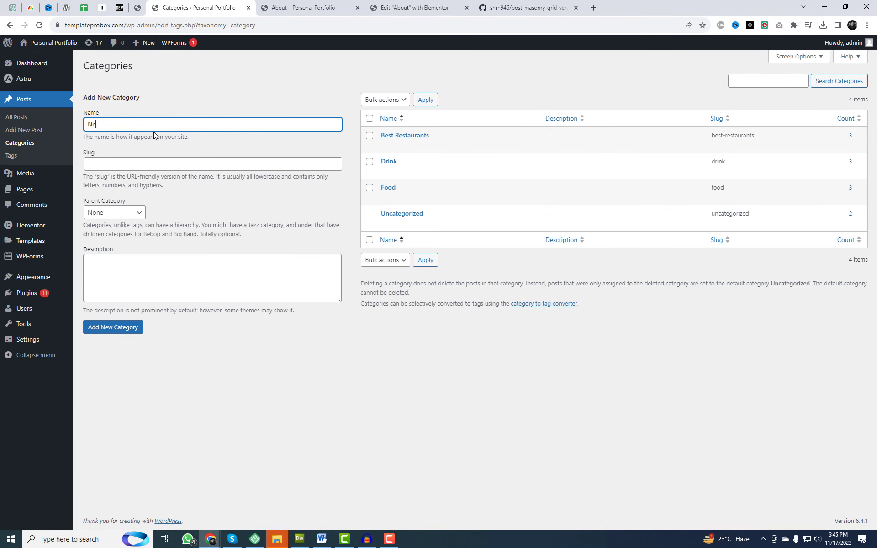
left_click(114, 327)
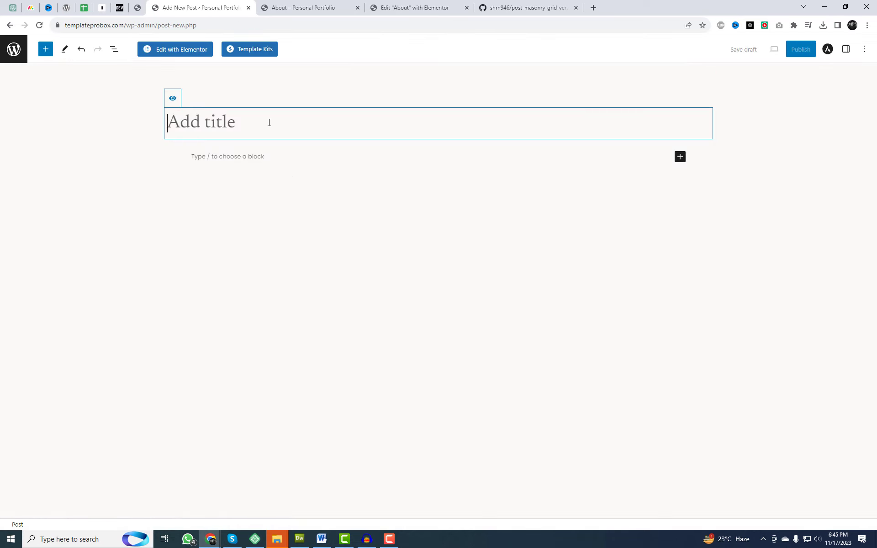
type("New Post")
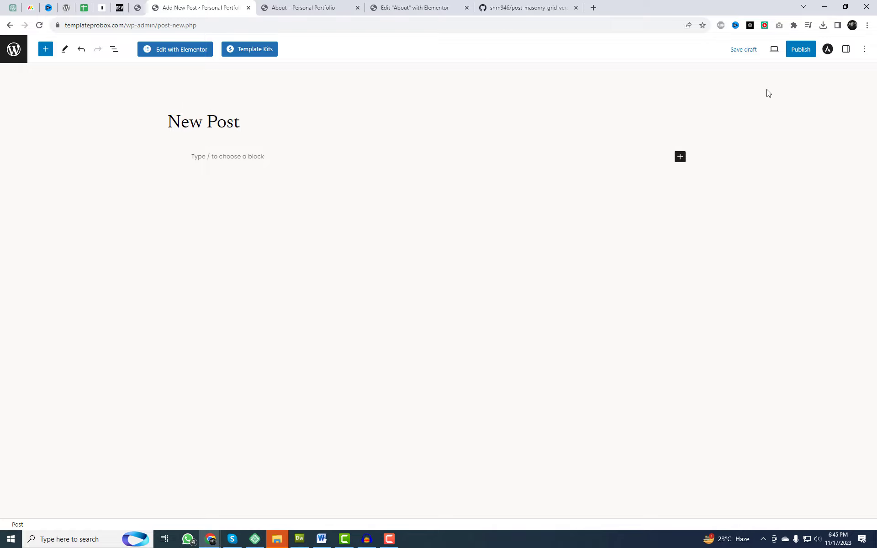
Put the new post in the New category with the olive oil and pasta image as featured image.
left_click(846, 50)
scroll(815, 401, "down", 2)
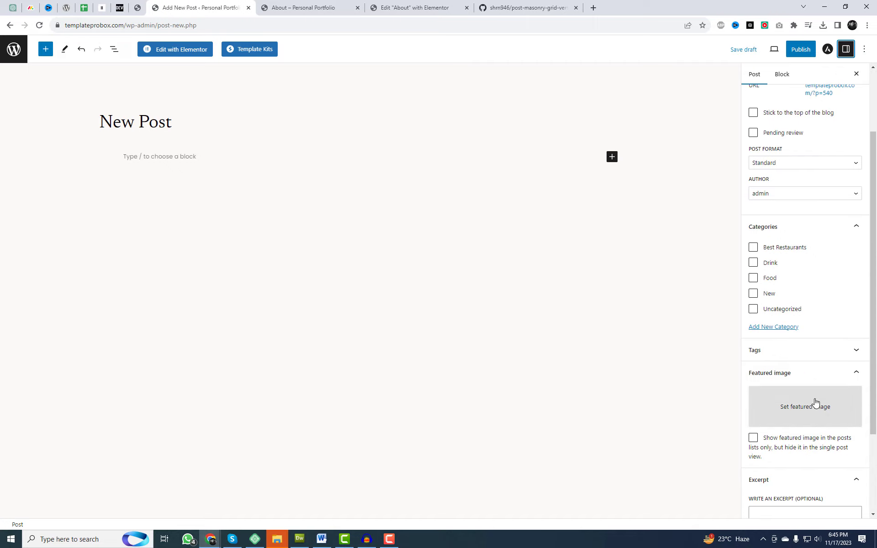
left_click(753, 293)
left_click(808, 413)
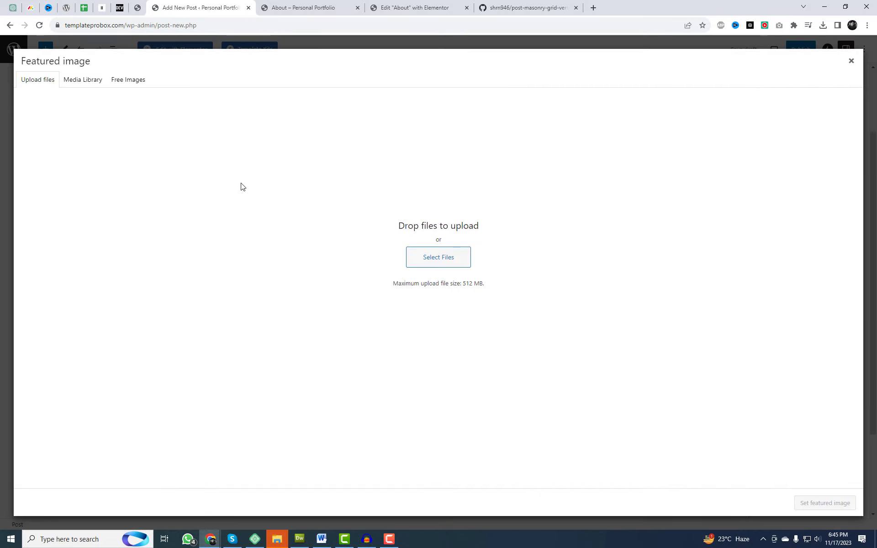
left_click(90, 80)
left_click(52, 156)
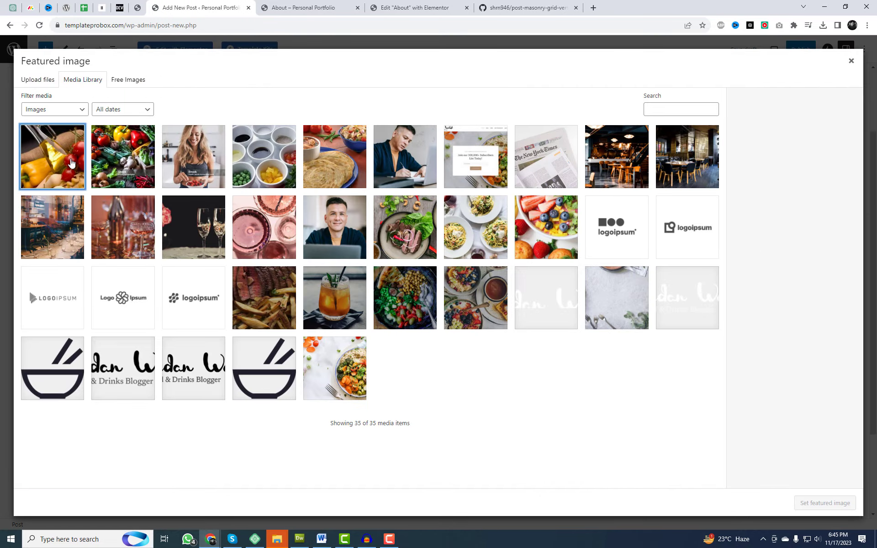
left_click(808, 503)
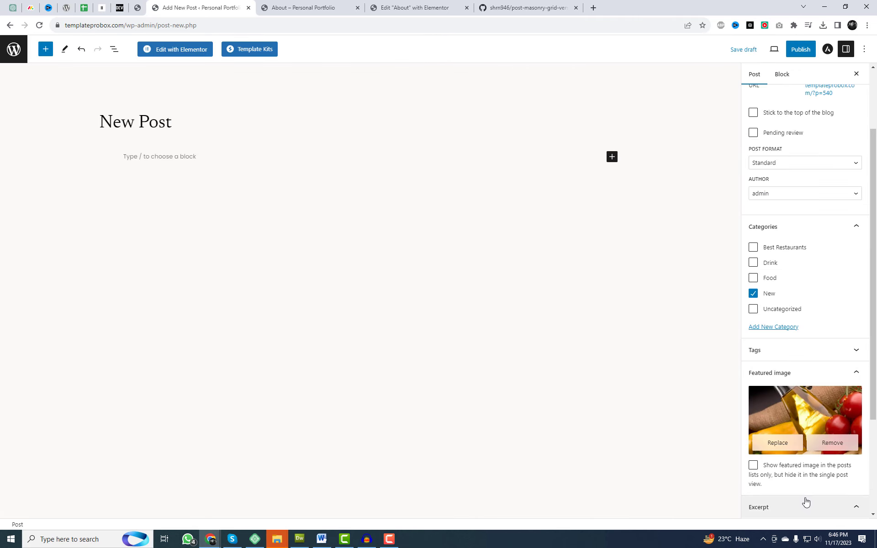
Fill the post body with Lorem ipsum text copied from the About page's Spaghetti card.
left_click(319, 6)
left_click_drag(377, 313, 342, 280)
key("ctrl+c")
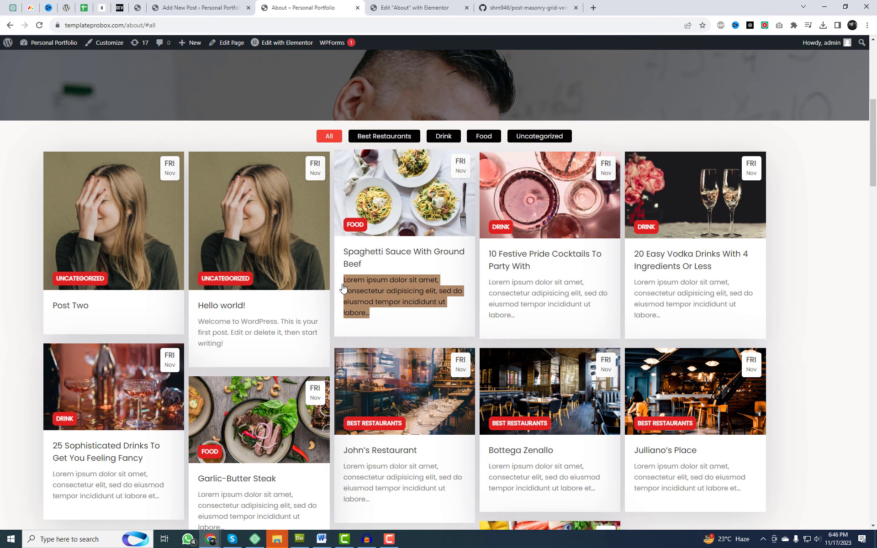
left_click(200, 7)
left_click(185, 156)
key("ctrl+v")
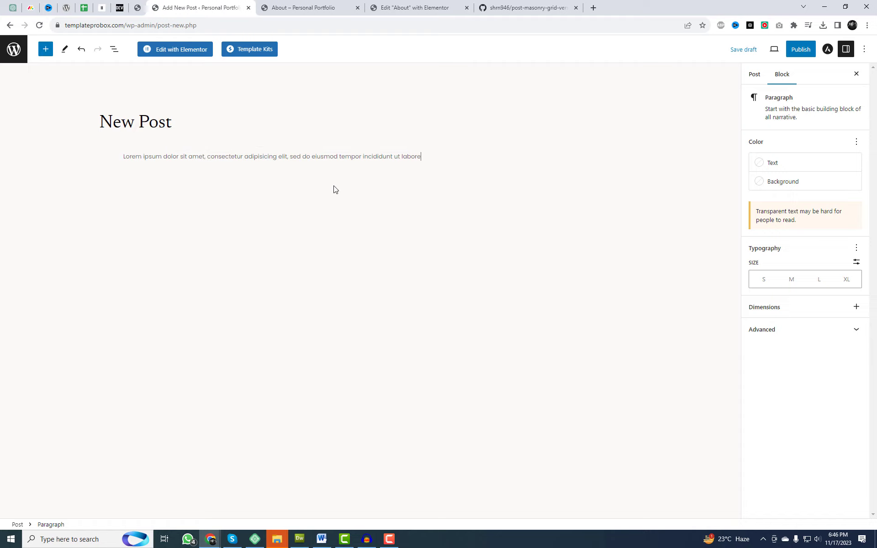
key("ctrl+a")
left_click(423, 156)
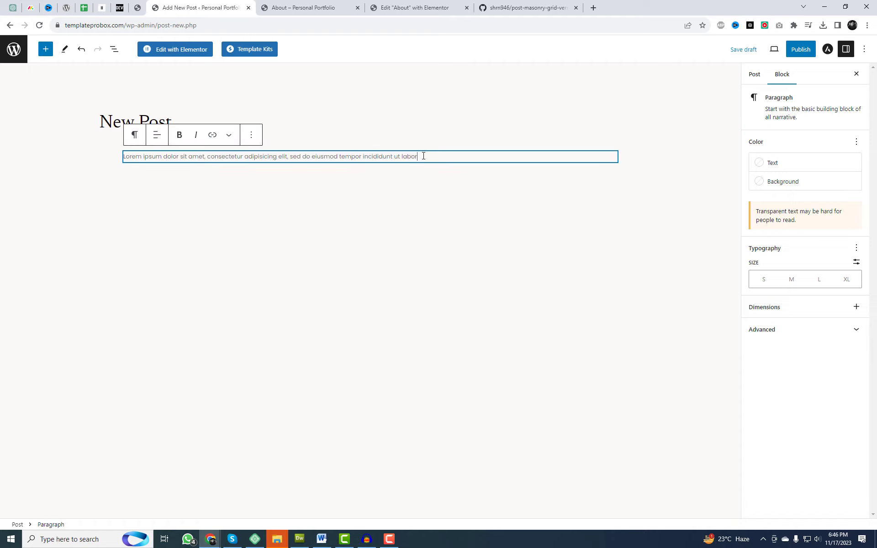
type(".")
key("ctrl+v")
key("ctrl+v")
key("ctrl+v")
key("ctrl+v")
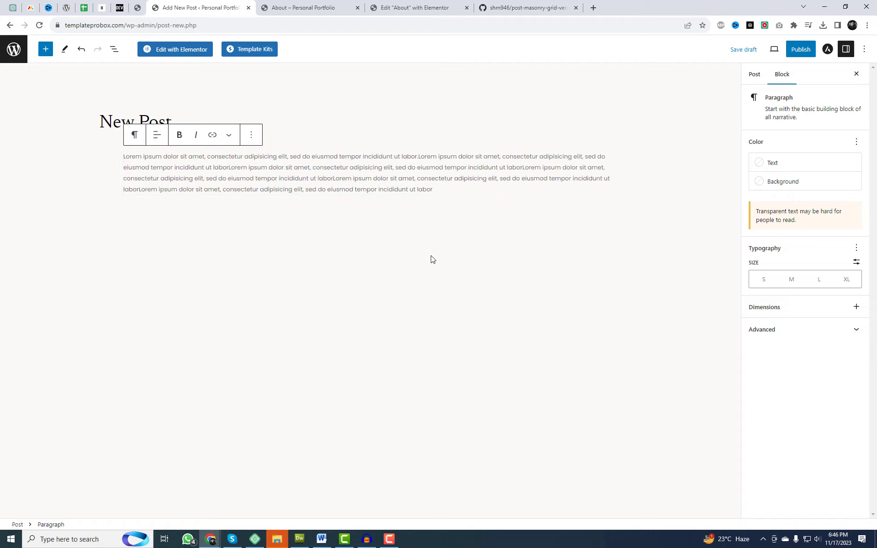
left_click(431, 257)
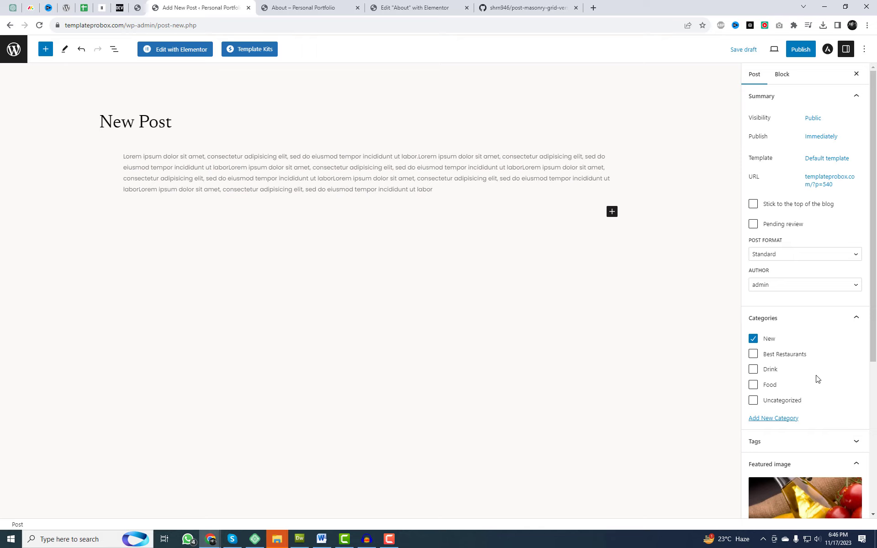
Title the post 'New Post #01' and publish it.
left_click(183, 124)
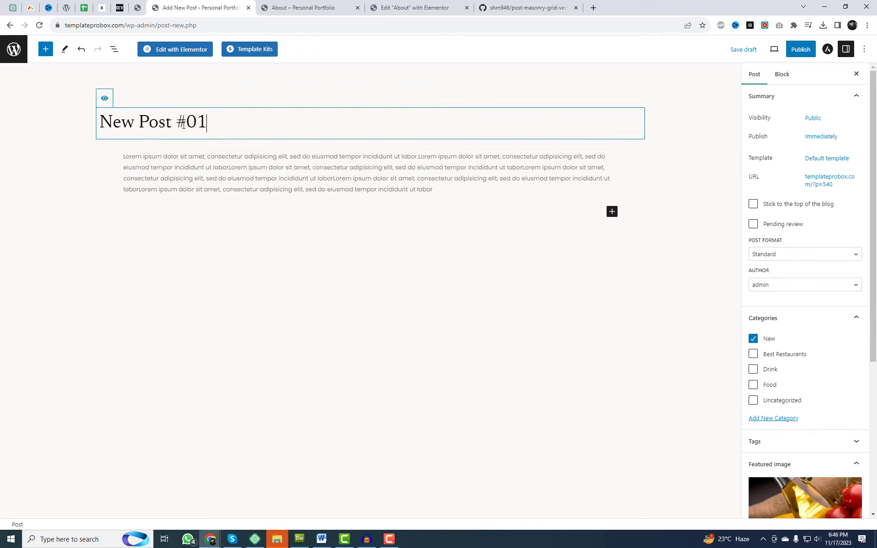
left_click(795, 50)
left_click(789, 51)
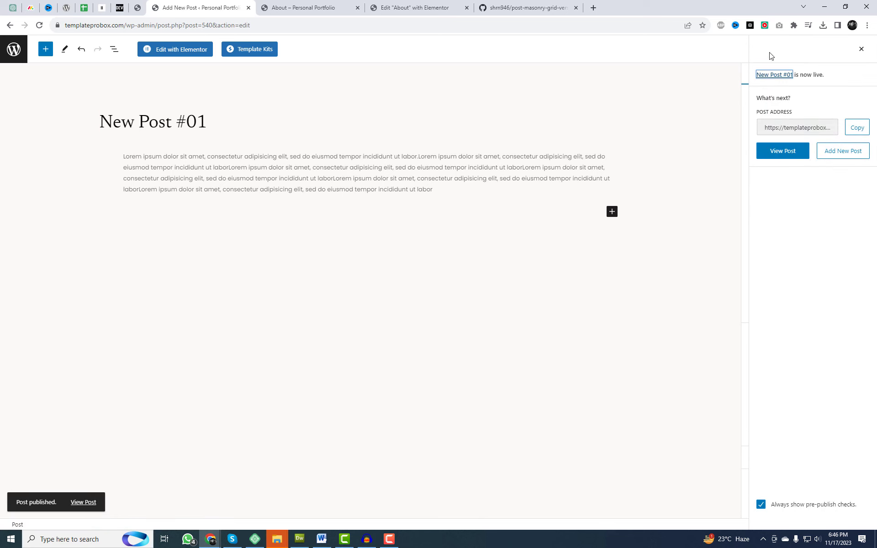
Reload the About page, check the New filter shows New Post #01, then reset to All.
left_click(305, 6)
right_click(801, 172)
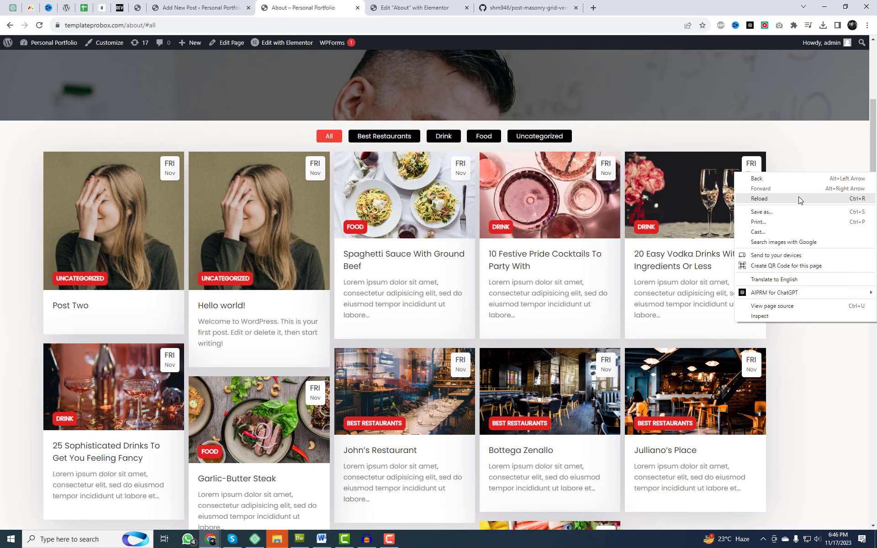
left_click(800, 200)
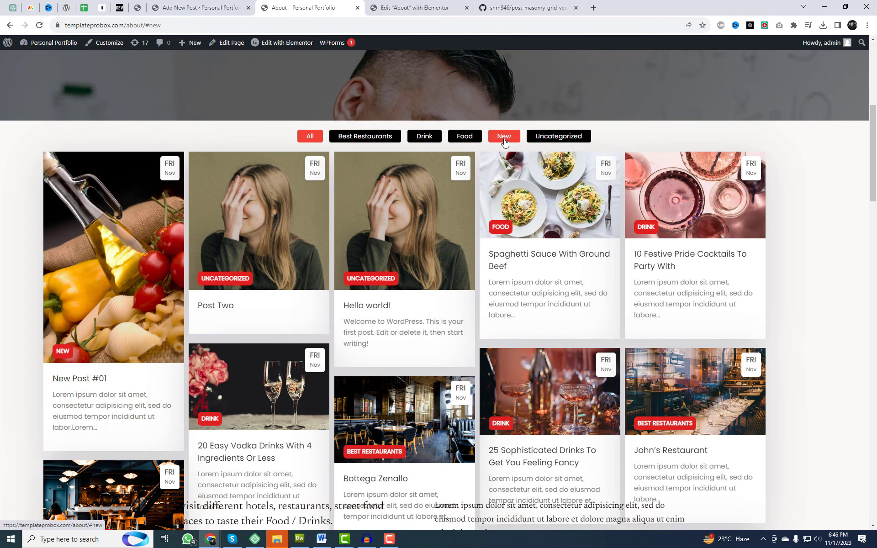
left_click(504, 137)
left_click(310, 138)
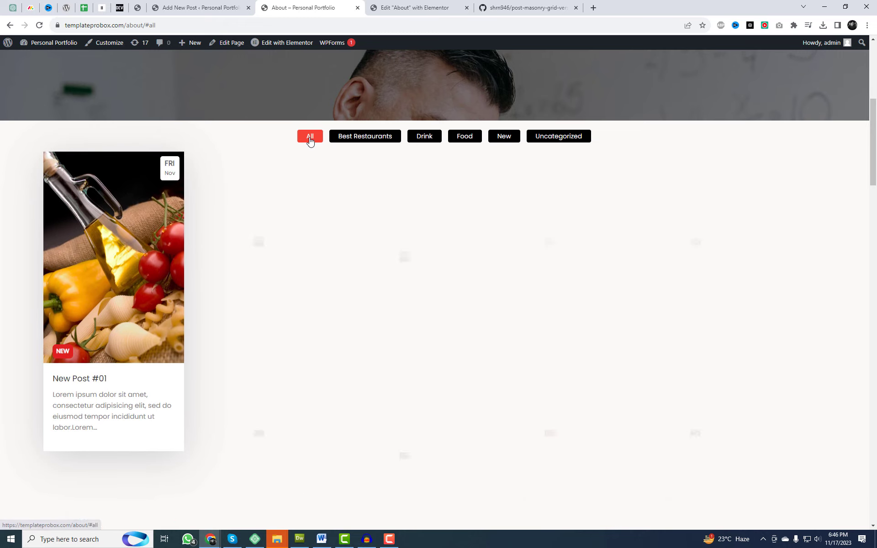
left_click(222, 4)
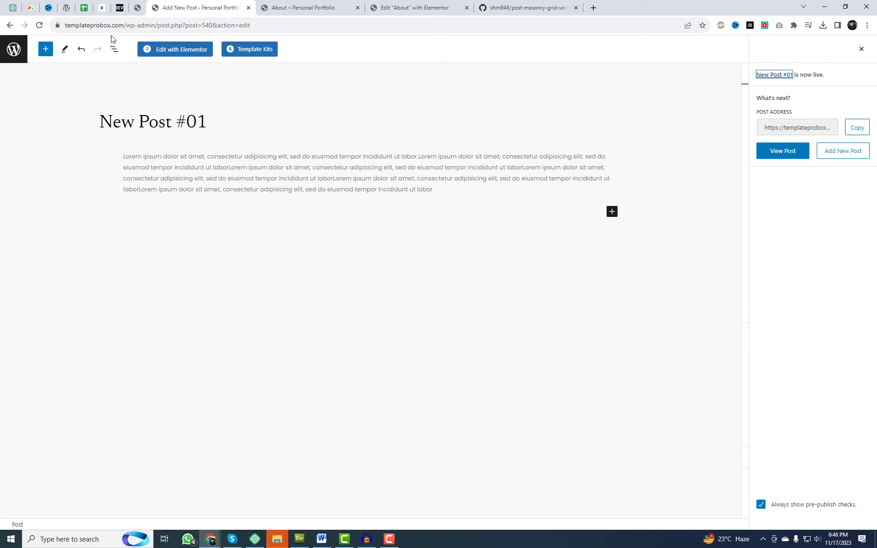
Go from the site home page to the admin Dashboard and start a new post titled Post #02.
left_click_drag(125, 25, 479, 26)
key("BackSpace")
key("Return")
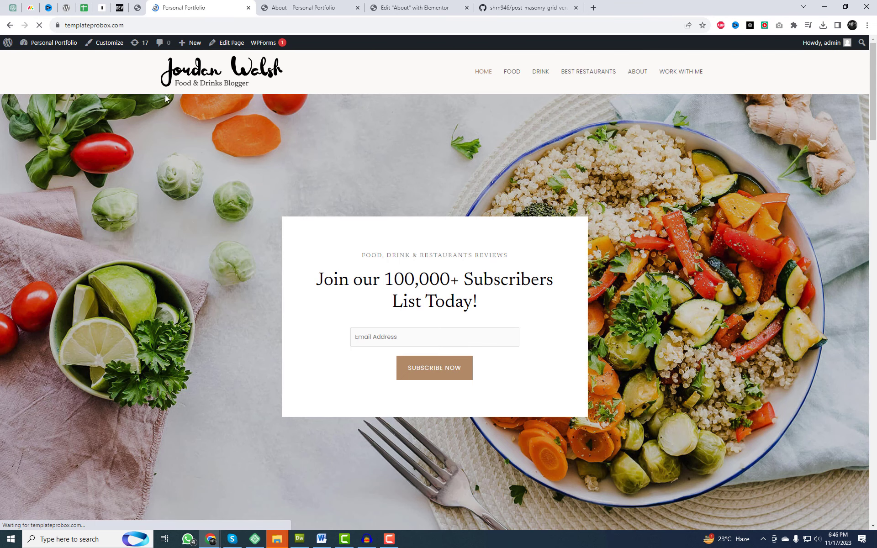
left_click(50, 60)
mouse_move(24, 132)
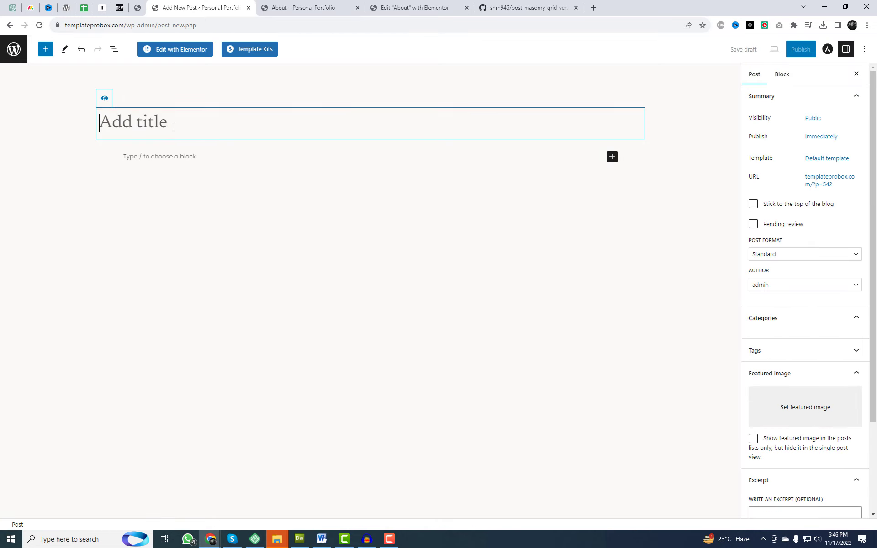
type("Post #02")
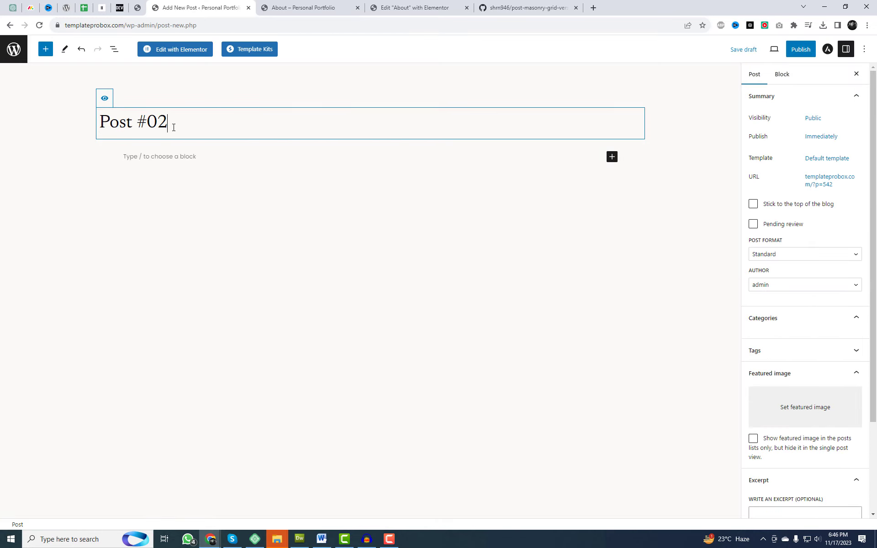
Paste lorem ipsum body text, tick the New category and set the vegetables featured image.
left_click(170, 152)
key("ctrl+v")
key("ctrl+v")
key("ctrl+v")
key("ctrl+v")
key("ctrl+v")
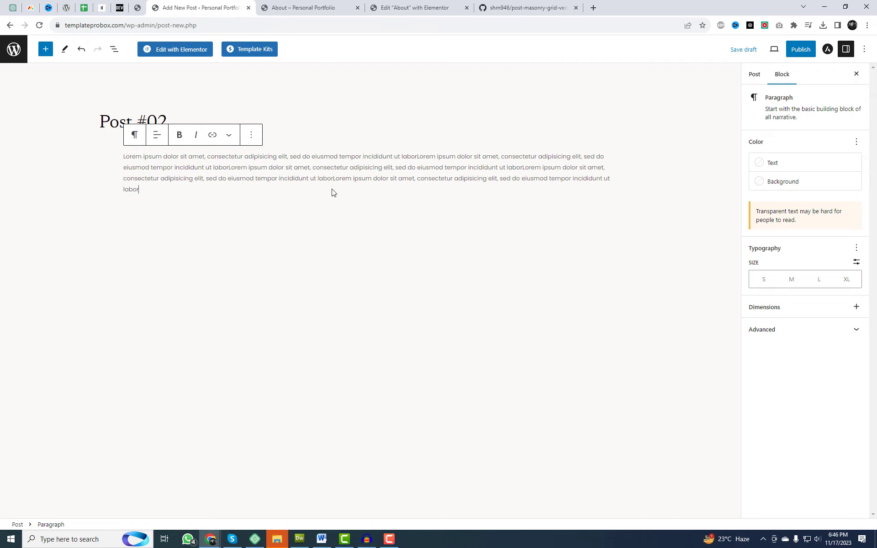
left_click(463, 246)
left_click(753, 388)
scroll(797, 394, "down", 3)
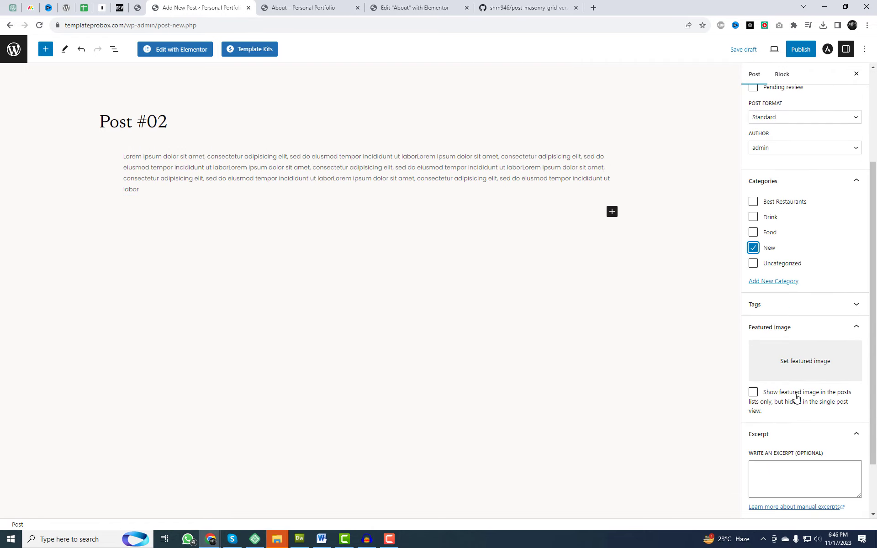
left_click(796, 372)
left_click(824, 503)
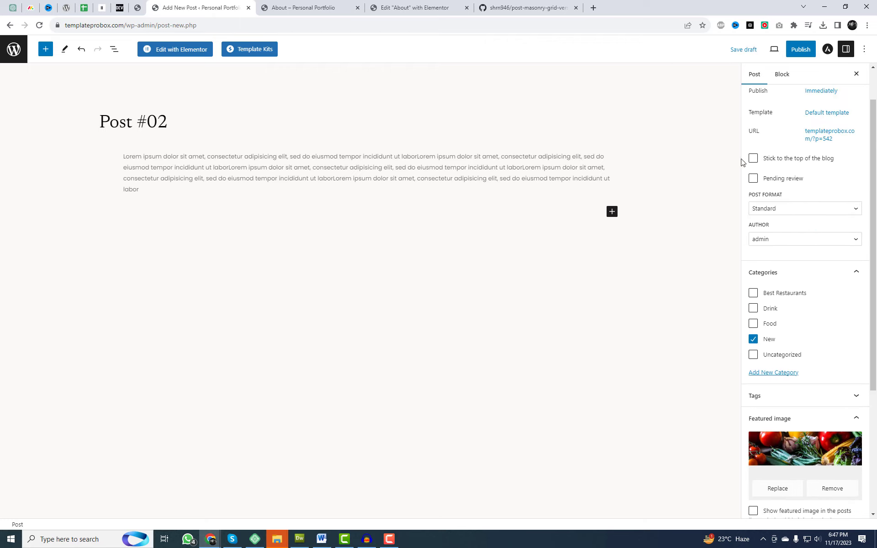
Publish Post #02, then add a Heading block below the paragraph and update the post.
left_click(800, 51)
left_click(800, 54)
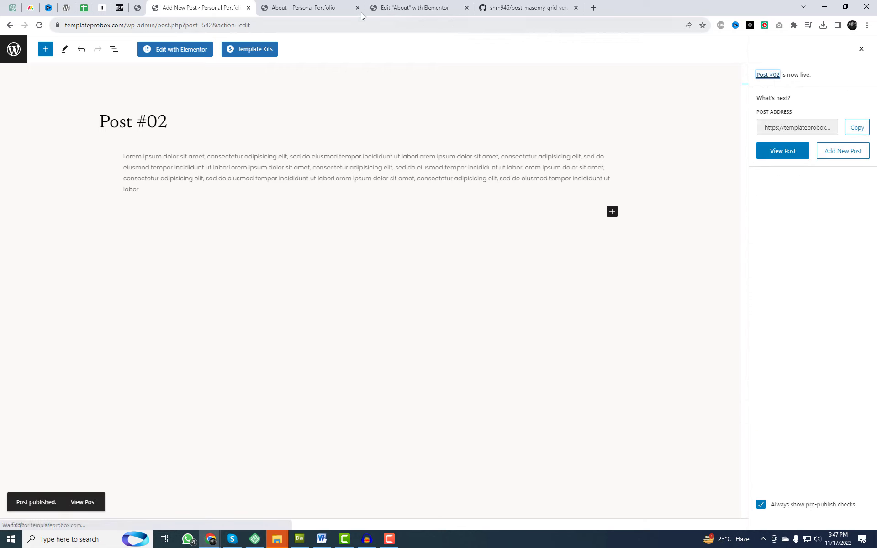
left_click(47, 53)
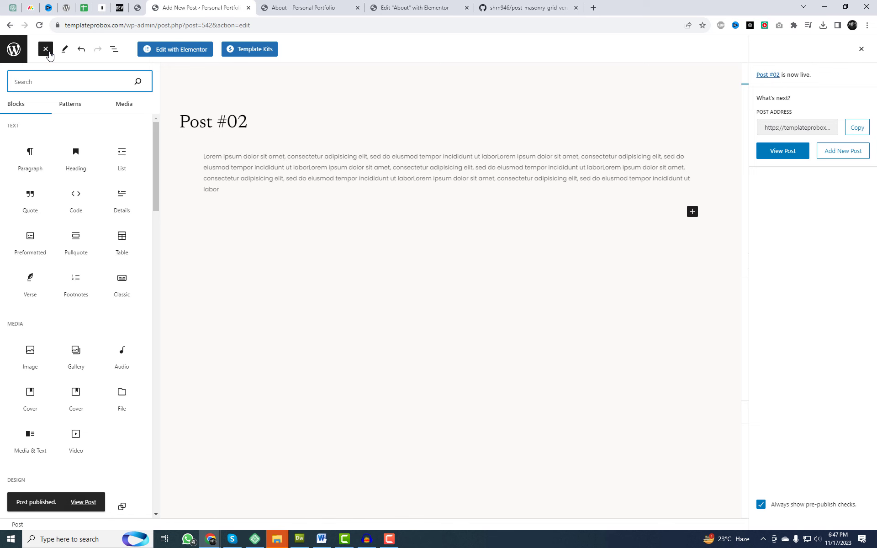
left_click_drag(78, 167, 356, 200)
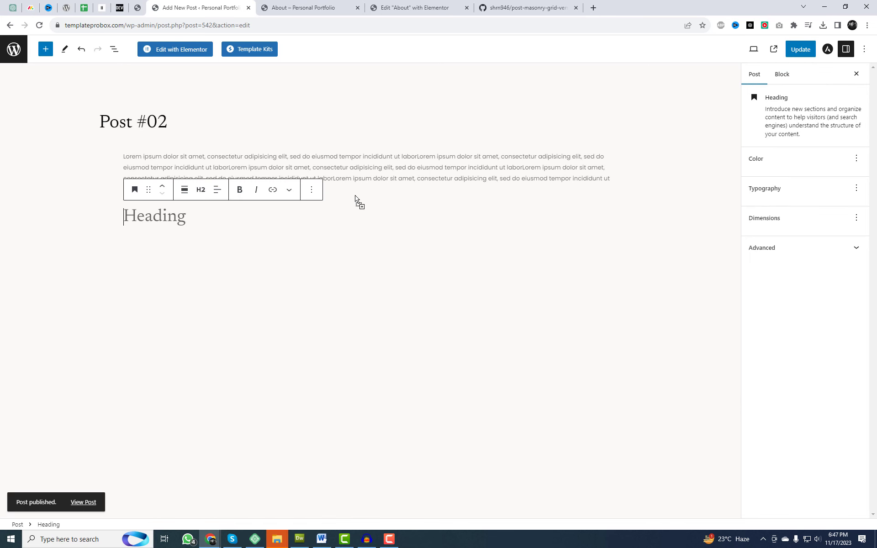
left_click(799, 49)
Reload the About page so Post #02 appears in the grid.
left_click(321, 6)
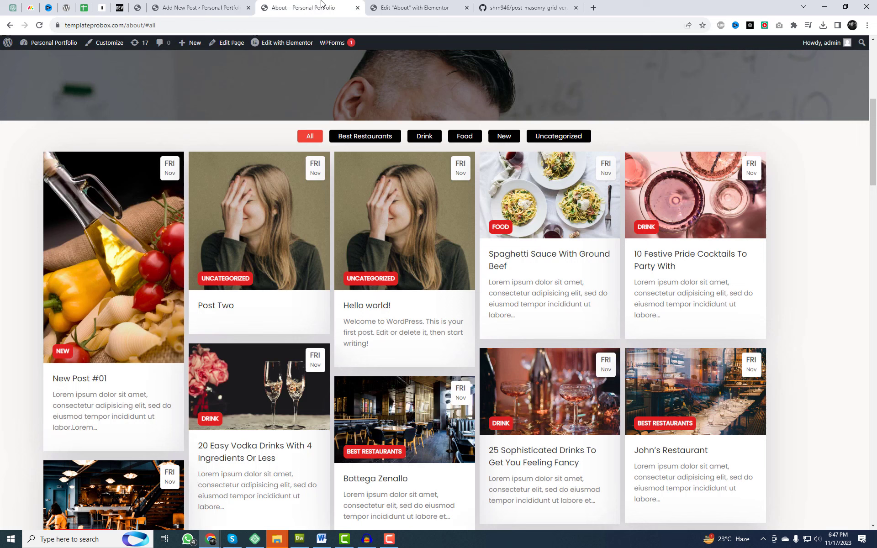
right_click(704, 98)
left_click(730, 133)
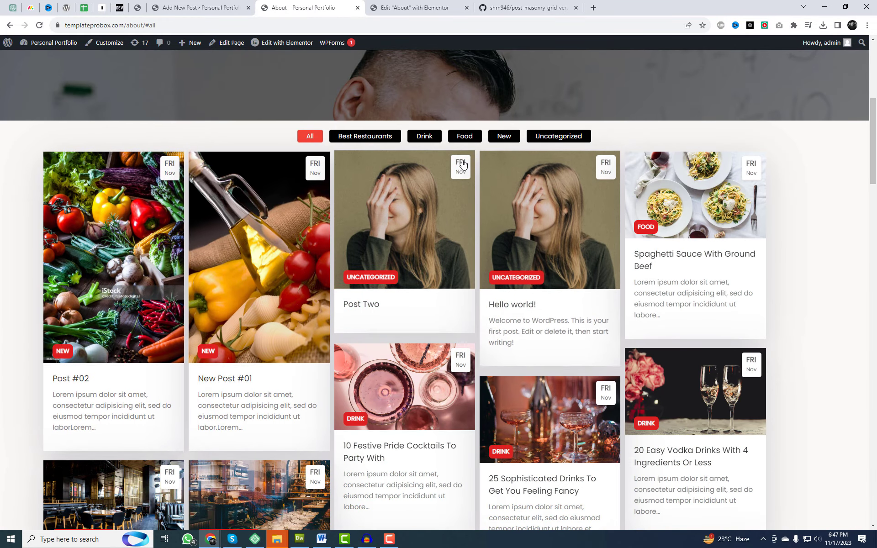
Try the Drink, Food, New and All grid filters, then go to the admin Dashboard.
left_click(425, 136)
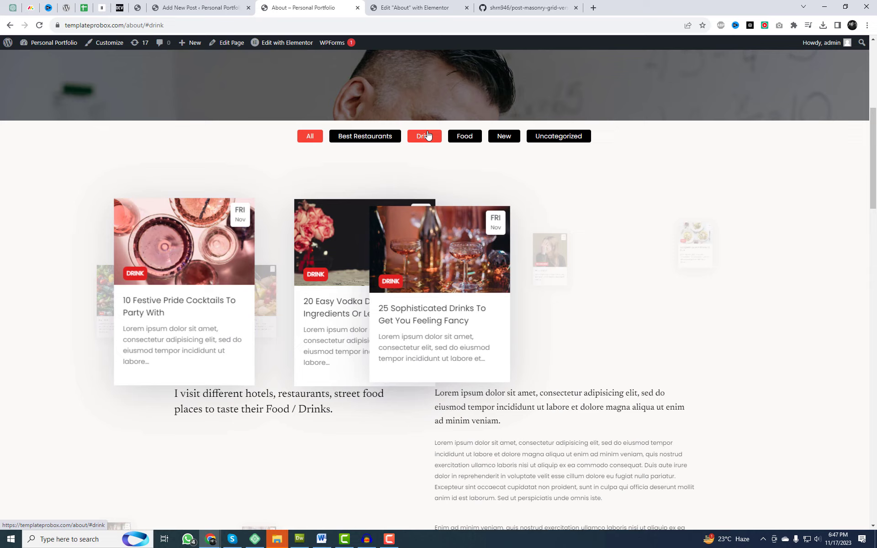
left_click(464, 136)
left_click(504, 136)
left_click(312, 139)
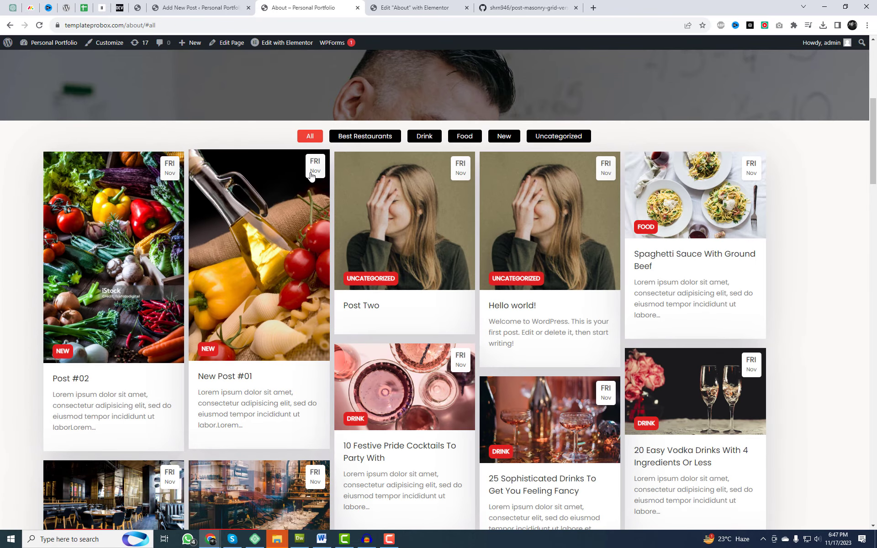
mouse_move(29, 46)
left_click(32, 64)
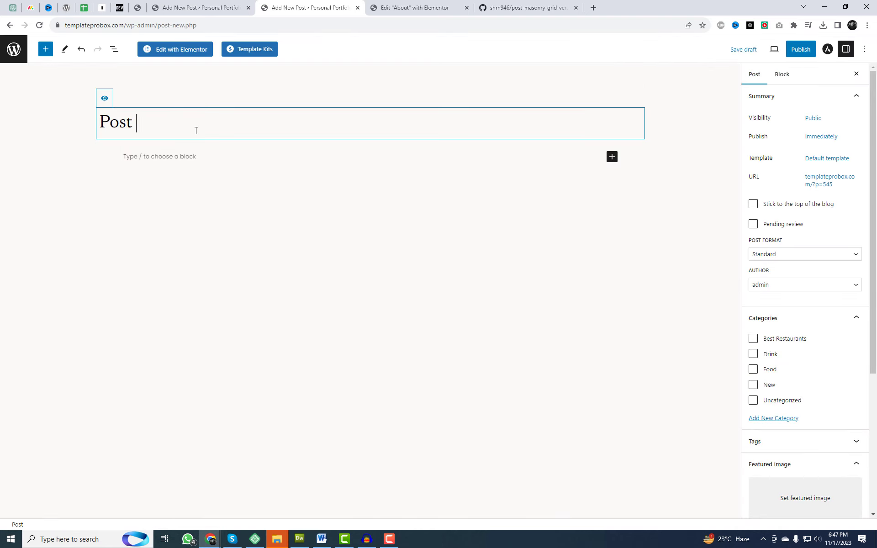
Paste lorem ipsum placeholder text into the Post #03 body and show the post settings.
left_click(231, 154)
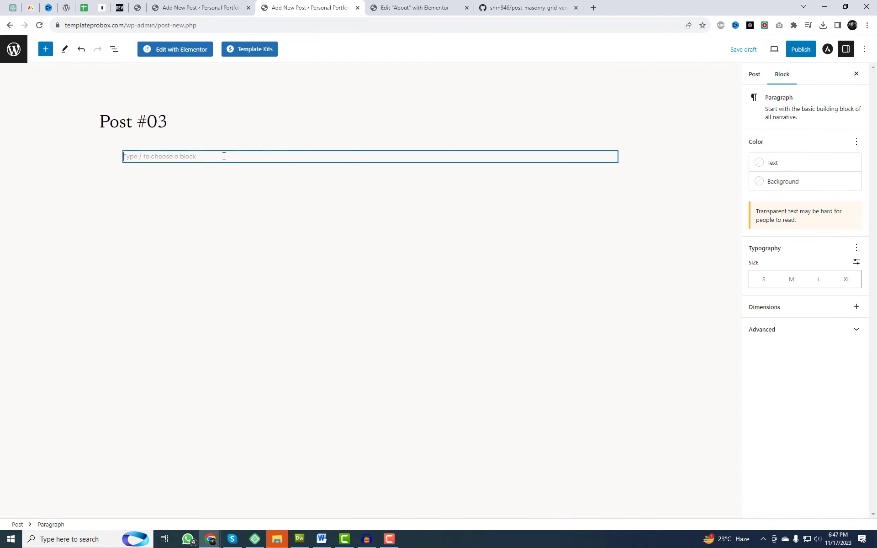
key("ctrl+v")
key("ctrl+v")
key("ctrl+v")
key("ctrl+v")
key("ctrl+v")
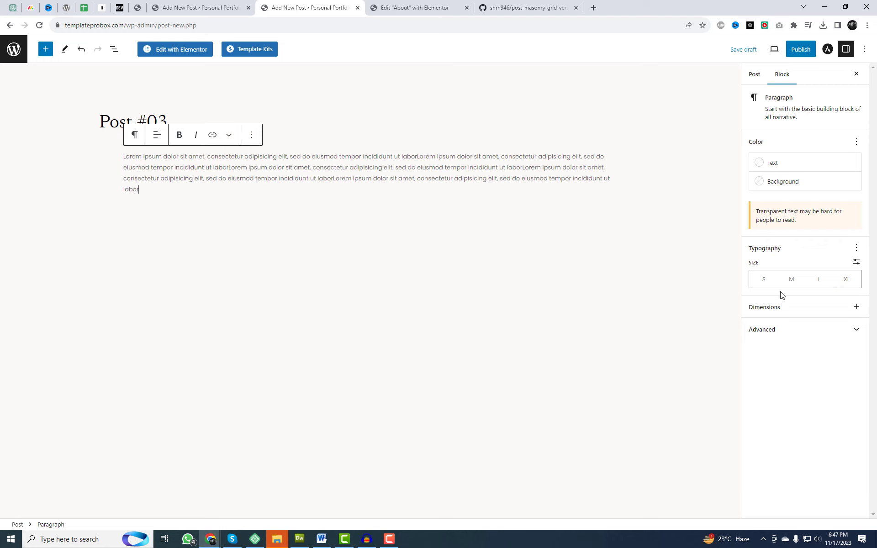
left_click(777, 330)
left_click(756, 75)
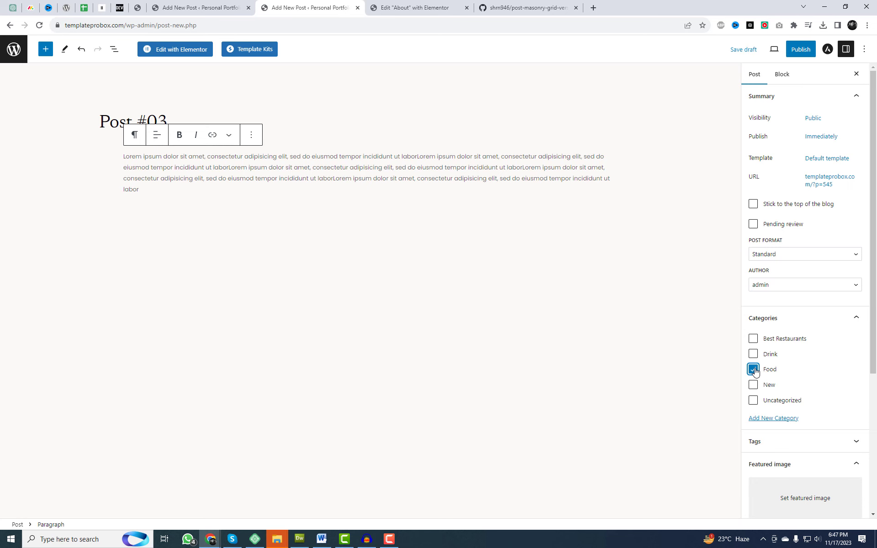
Set the food-bowls photo as Post #03's featured image.
scroll(757, 276, "down", 3)
left_click(805, 361)
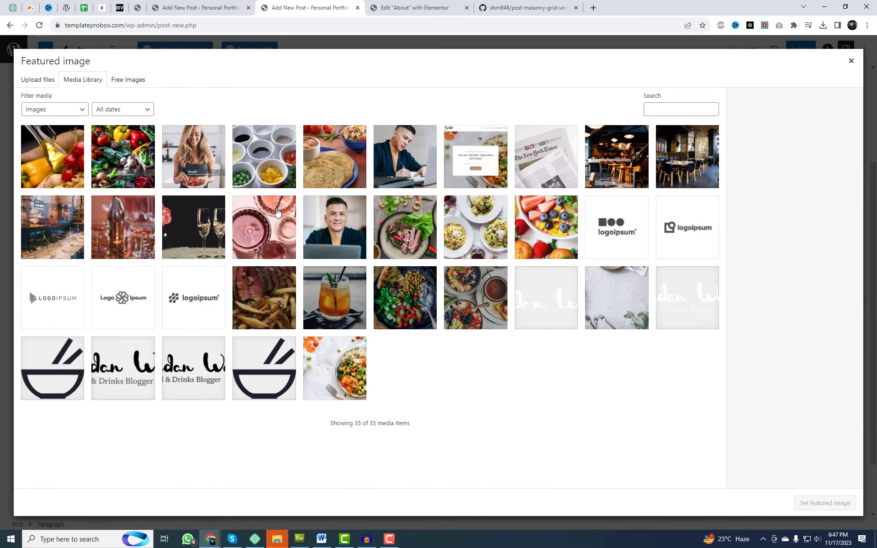
left_click(273, 165)
left_click(319, 183)
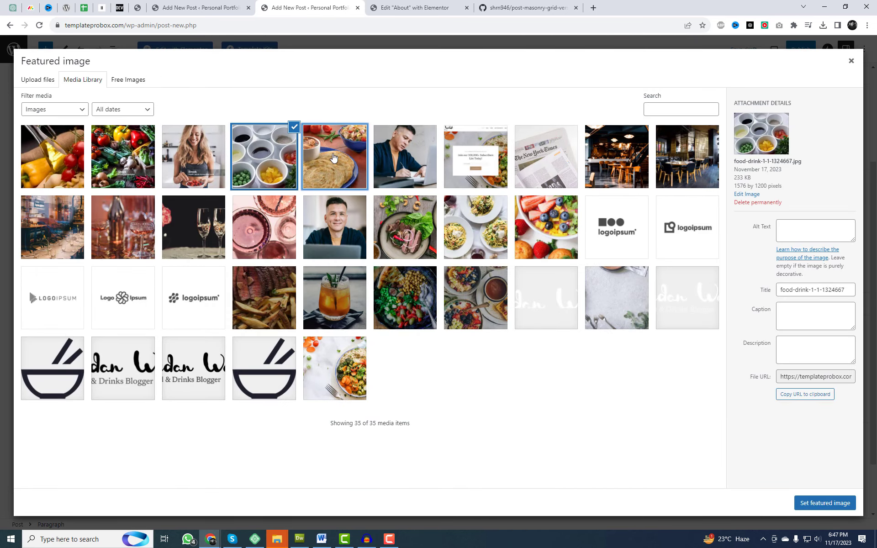
left_click(257, 168)
left_click(825, 503)
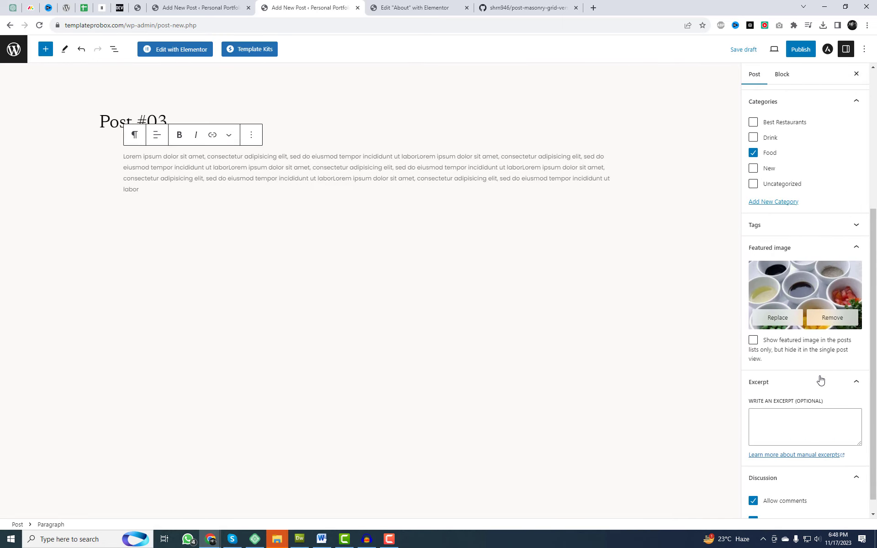
Publish Post #03 and open the About page to view the grid.
scroll(800, 228, "up", 3)
left_click(800, 49)
left_click(781, 51)
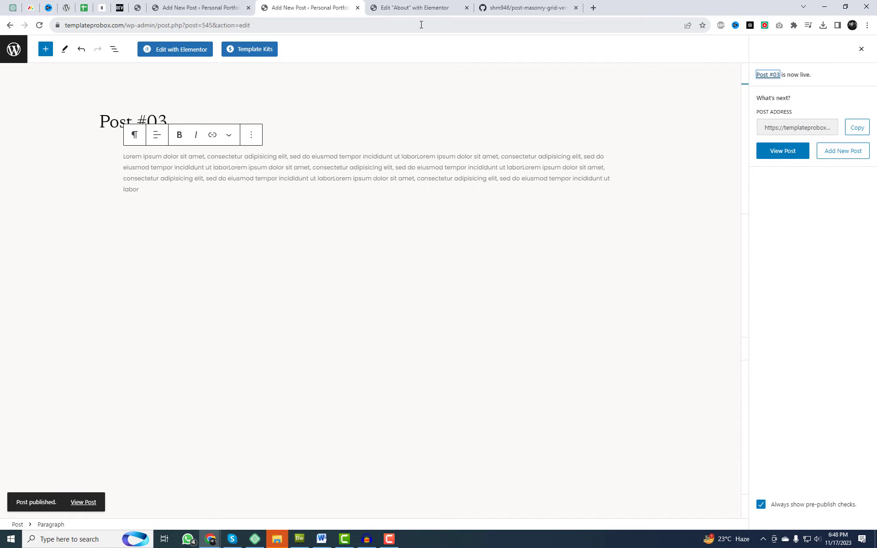
left_click(413, 8)
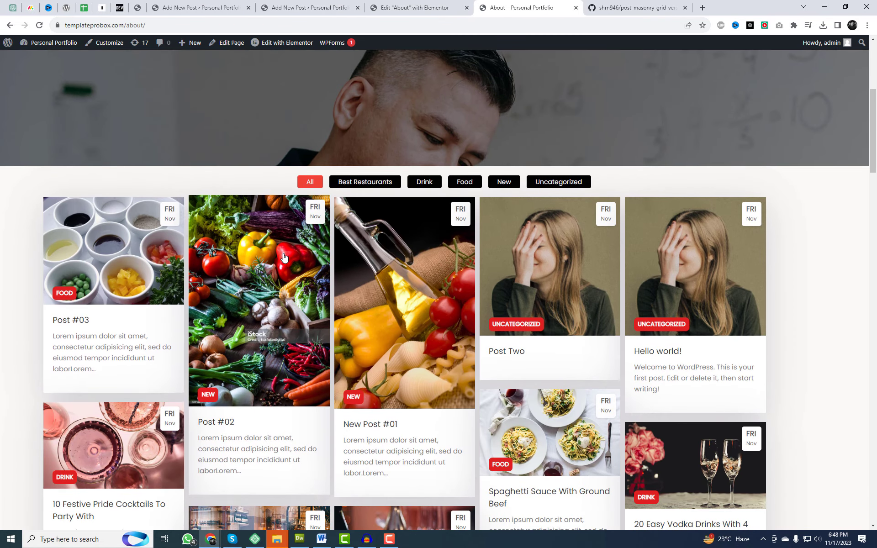
Test the Best Restaurants, Drink, Food, New, Uncategorized and All filters on the About grid.
scroll(735, 304, "down", 1)
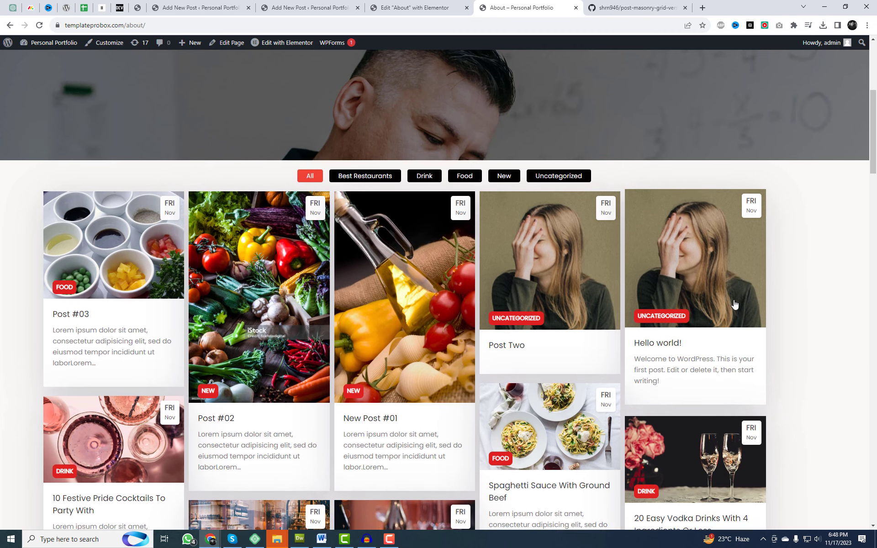
scroll(734, 304, "down", 3)
scroll(176, 280, "up", 6)
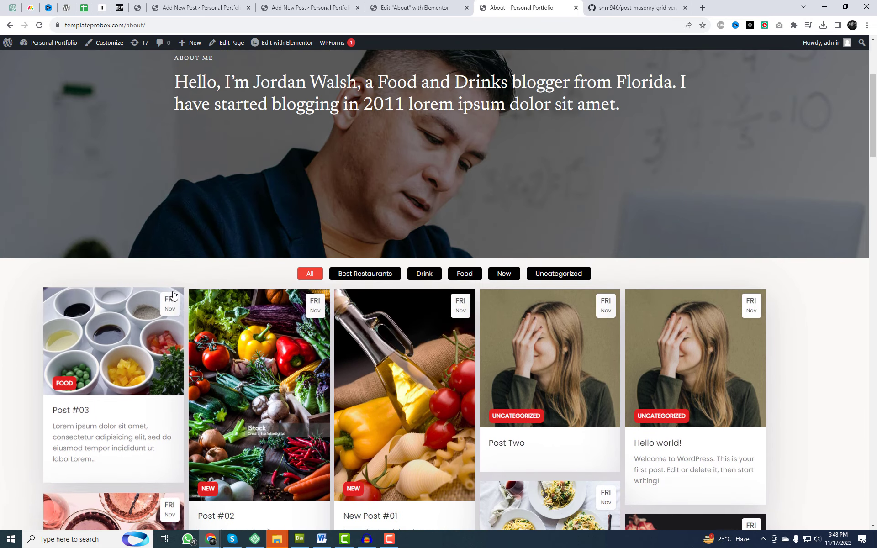
scroll(242, 283, "up", 2)
scroll(242, 283, "down", 2)
left_click(365, 273)
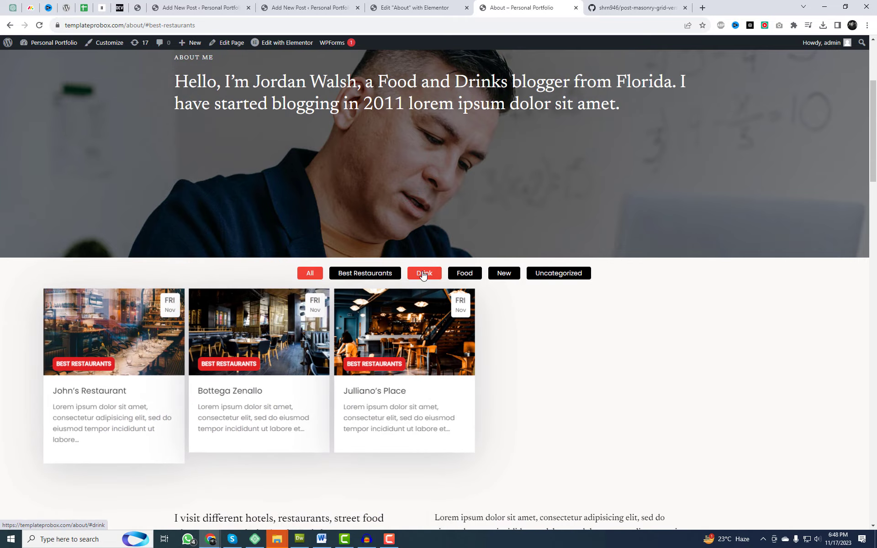
left_click(423, 274)
left_click(464, 273)
left_click(501, 276)
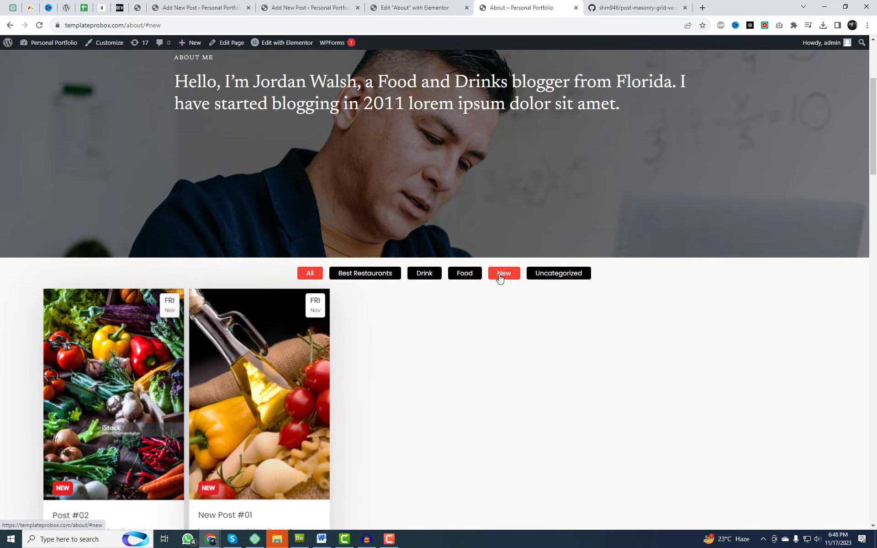
left_click(550, 277)
left_click(314, 275)
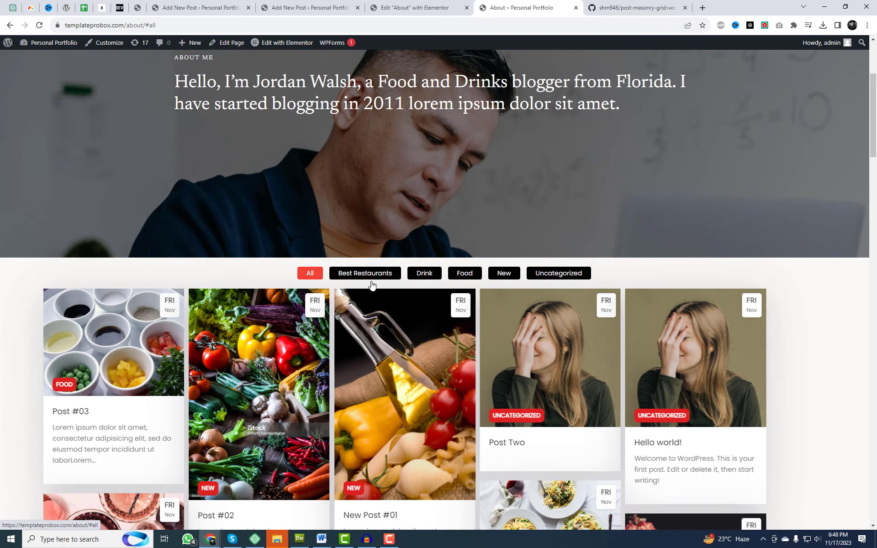
Copy the exclude_category shortcode example from the Masonry Grid Settings page.
scroll(372, 285, "down", 12)
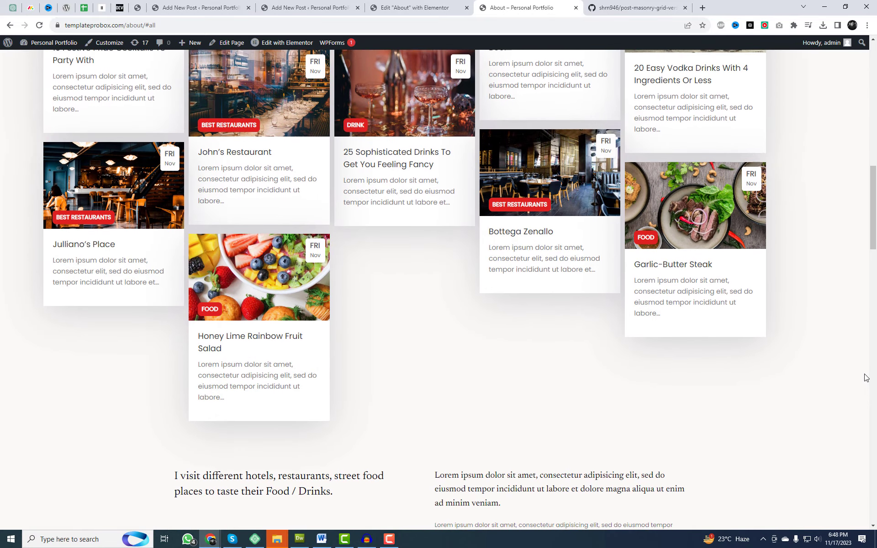
scroll(867, 378, "up", 10)
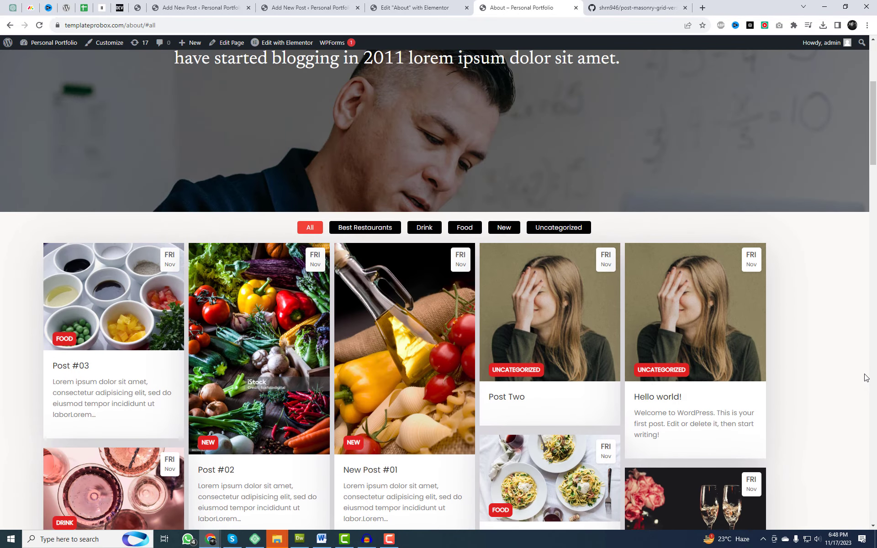
scroll(866, 378, "up", 3)
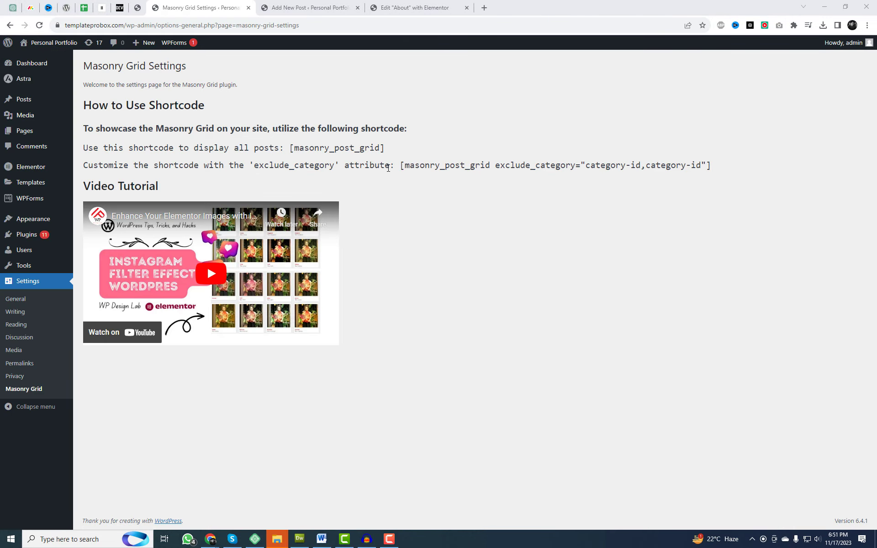
left_click_drag(398, 165, 709, 168)
right_click(711, 168)
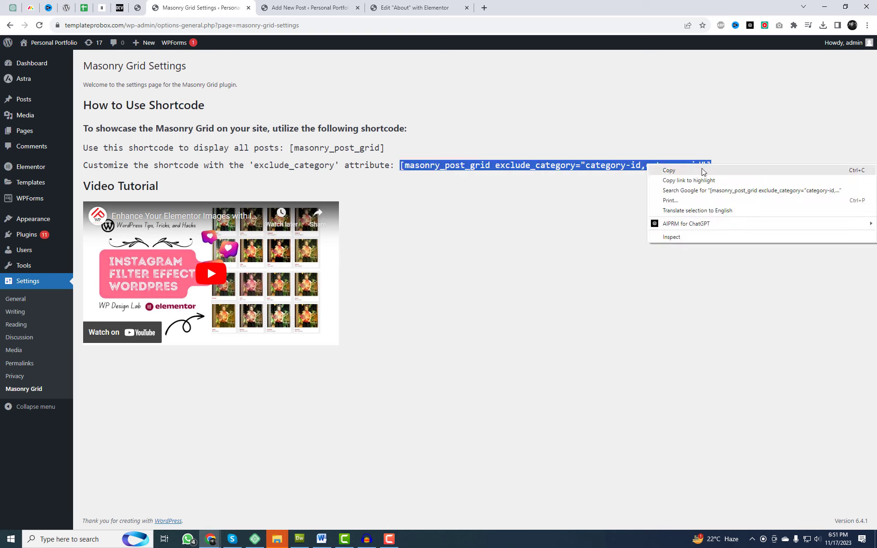
left_click(669, 170)
Replace the HTML widget's code with [masonry_post_grid exclude_category="category-id"] and widen the panel.
left_click(522, 255)
left_click(414, 7)
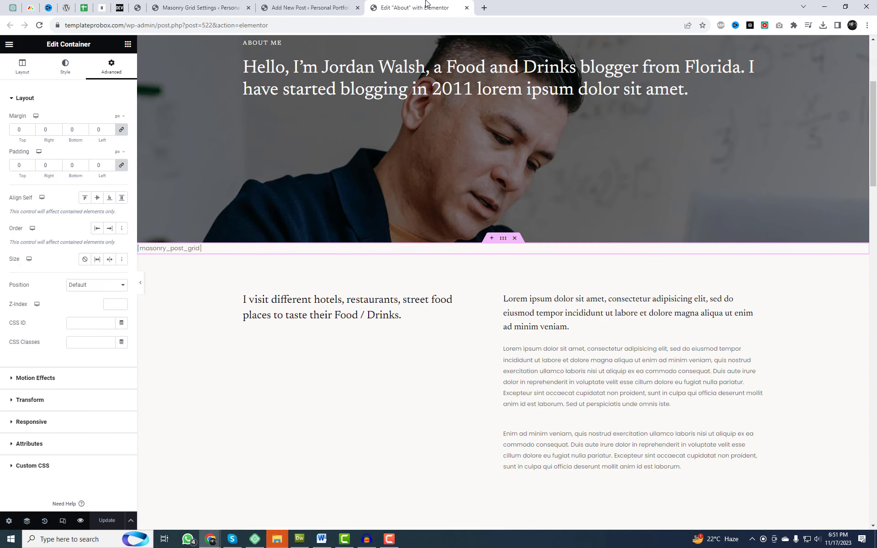
left_click(398, 250)
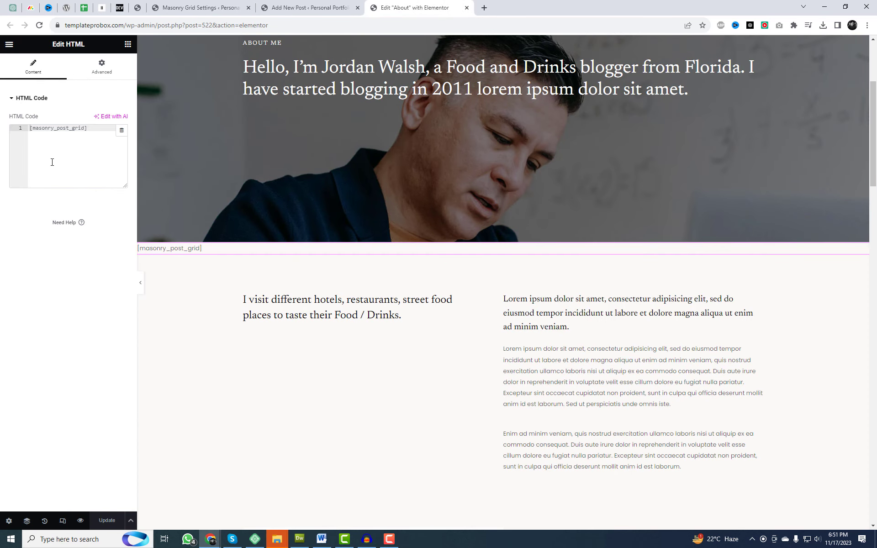
key("ctrl+a")
key("ctrl+v")
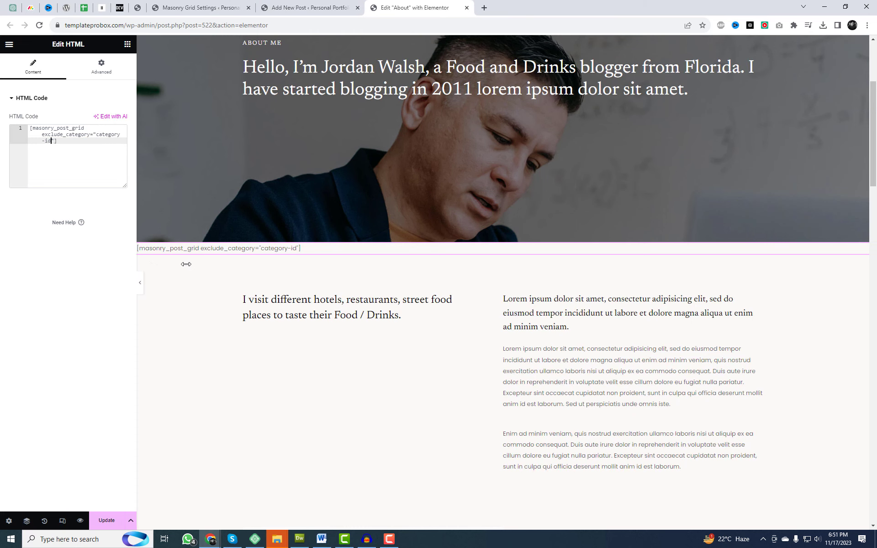
left_click_drag(138, 270, 255, 265)
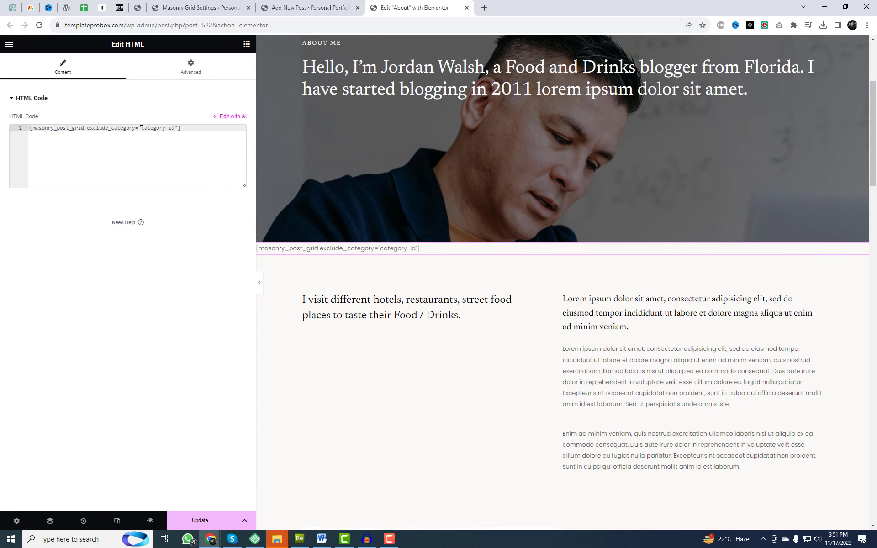
left_click(219, 5)
Open Posts > Categories and find that Uncategorized has category ID 1.
mouse_move(27, 105)
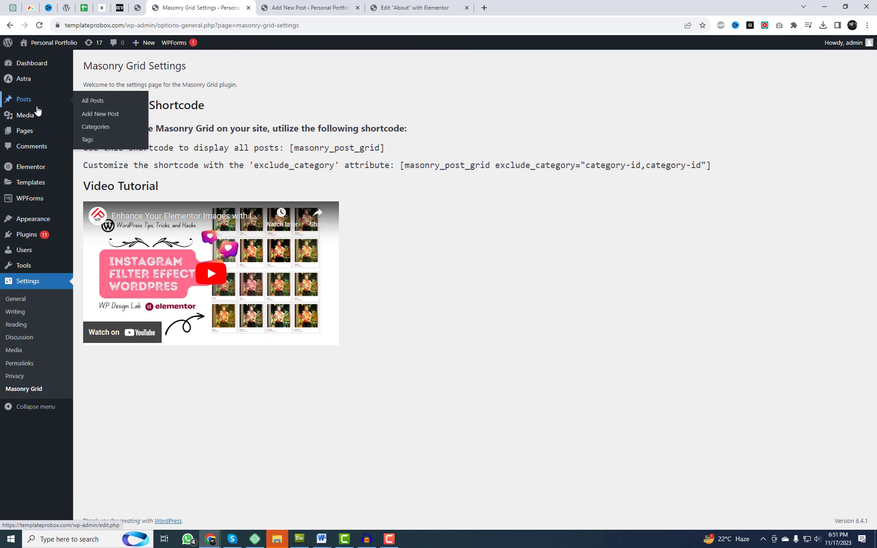
left_click(91, 126)
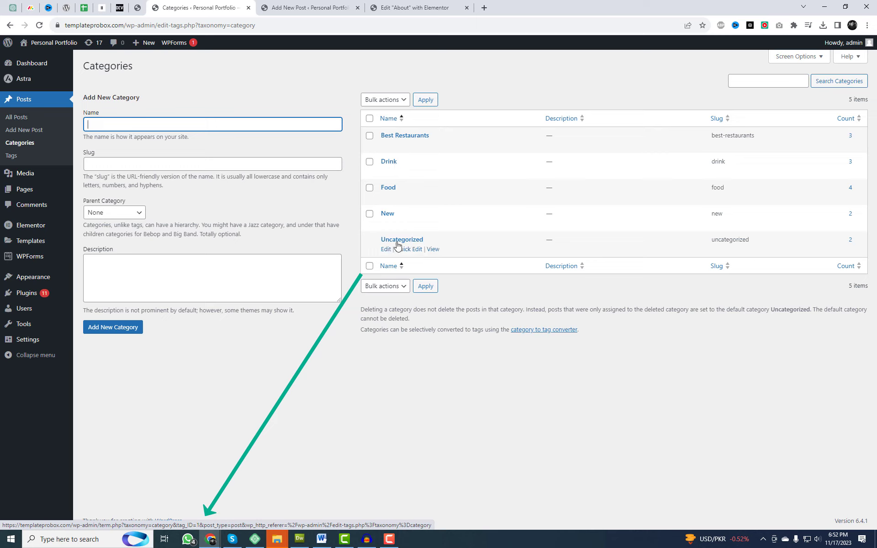
left_click_drag(424, 240, 378, 242)
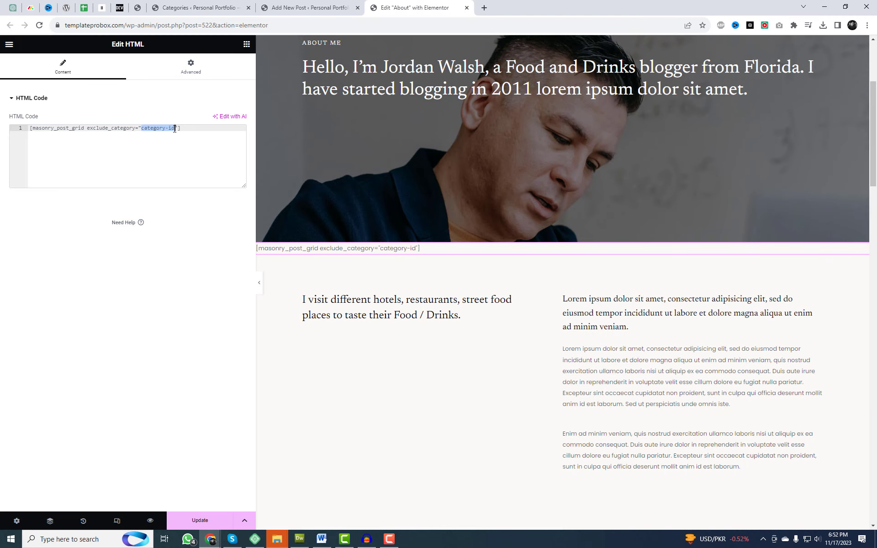
Set the shortcode to exclude_category="1" and scroll the live About page to the grid.
type("1")
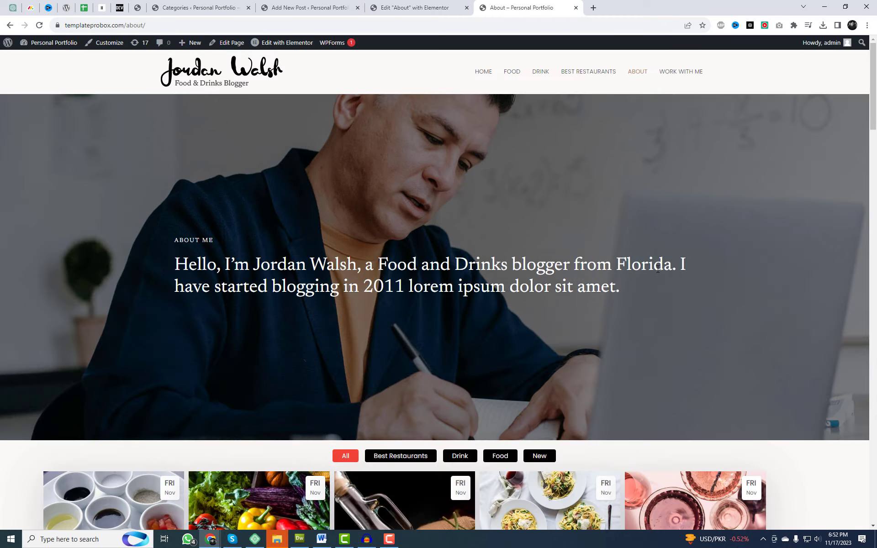
scroll(506, 233, "down", 3)
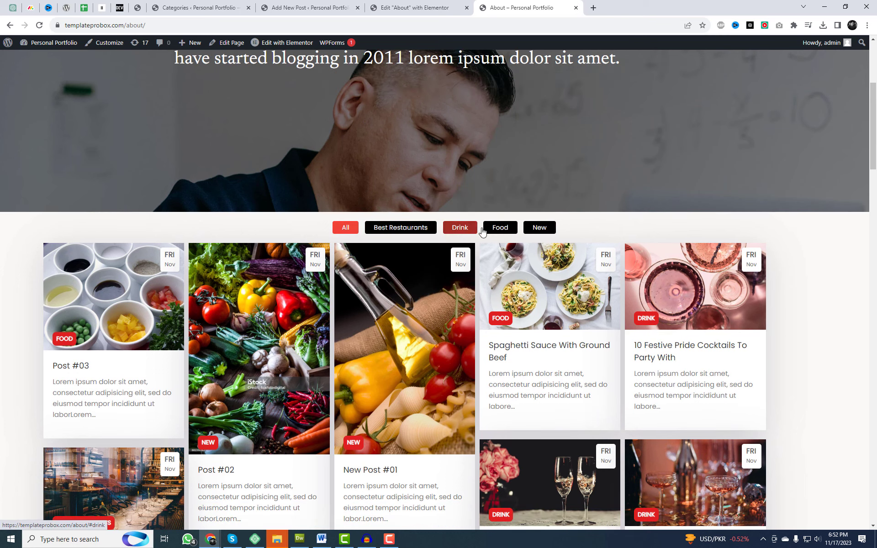
Read the Food category's ID (10) in the Categories list, then return to the Elementor editor.
left_click(500, 227)
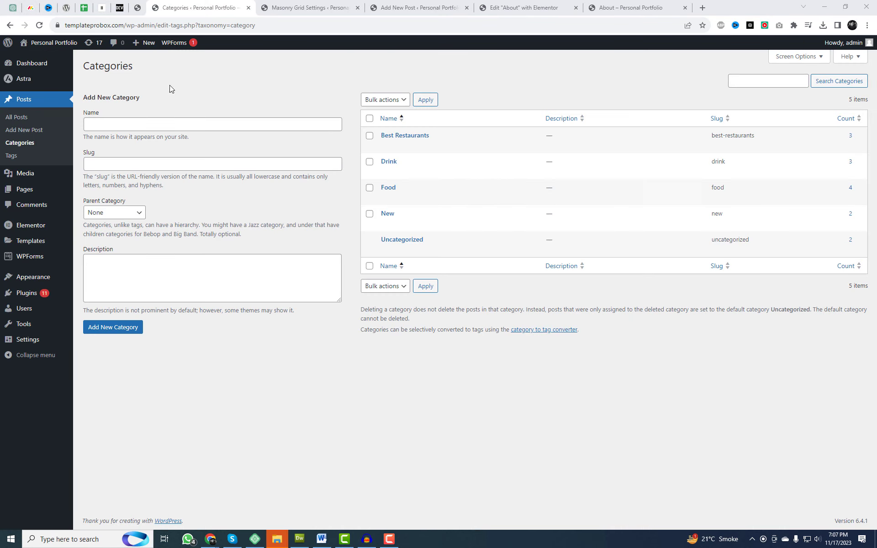
mouse_move(374, 199)
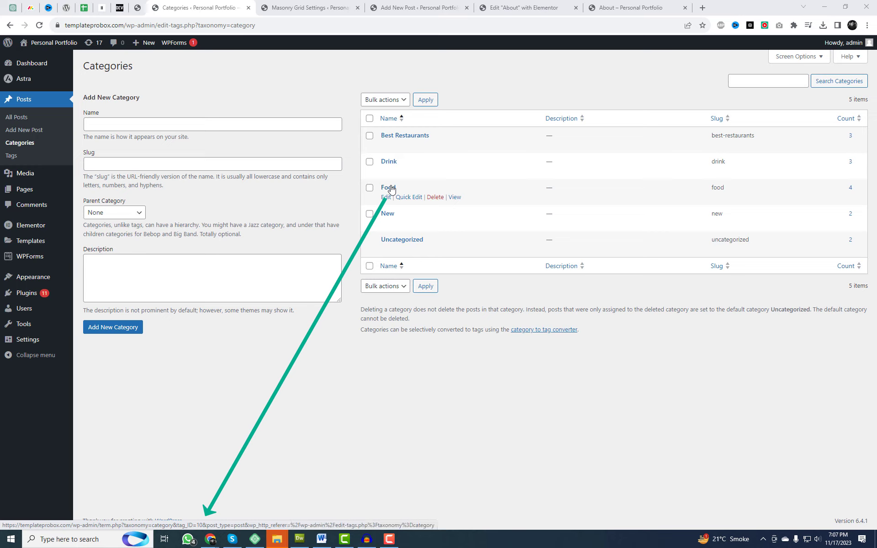
left_click(534, 8)
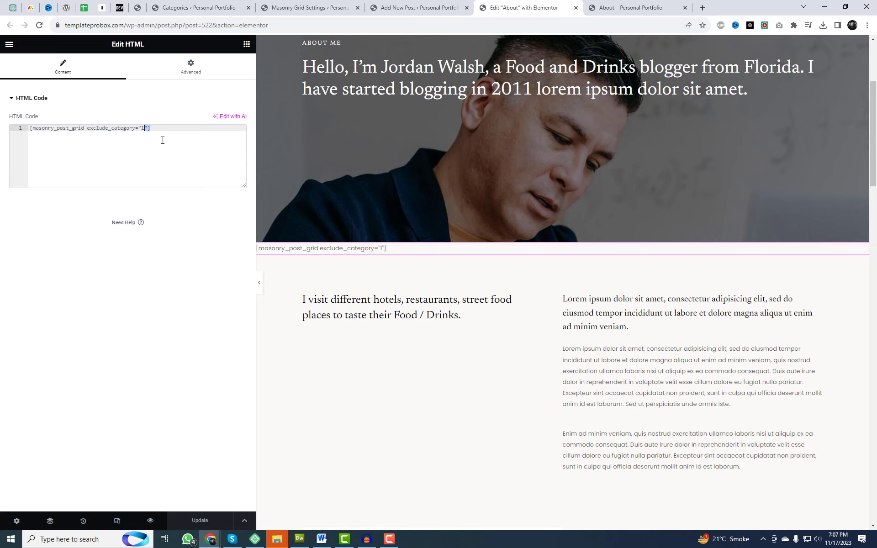
Change the shortcode to exclude_category="1,10" and update the About page.
type(",1")
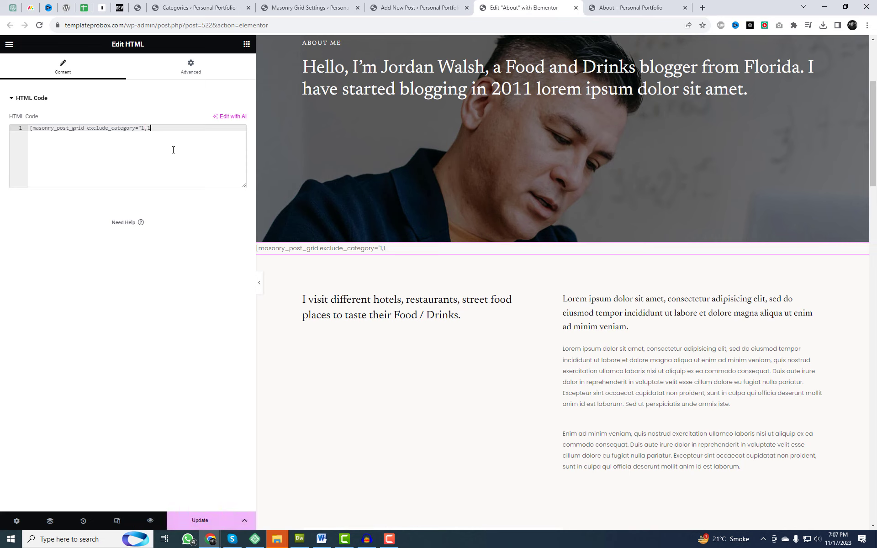
key("ctrl+z")
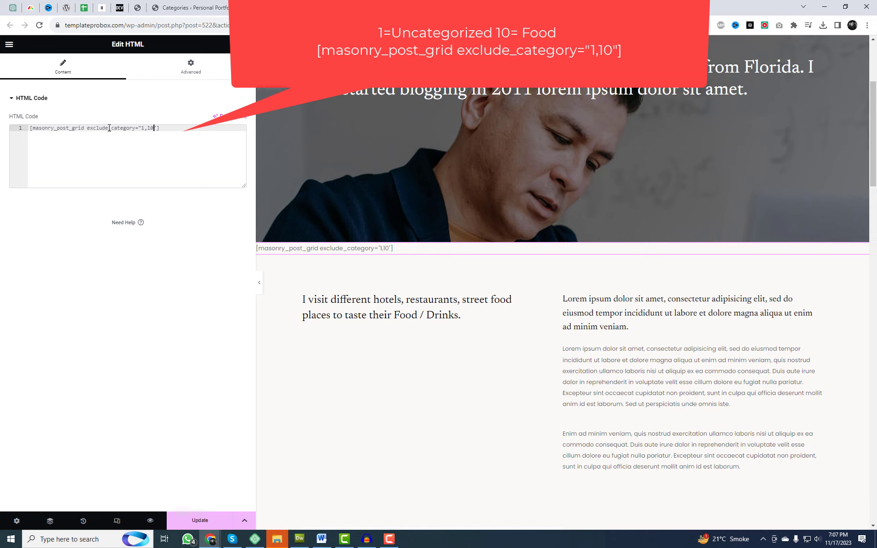
left_click(187, 139)
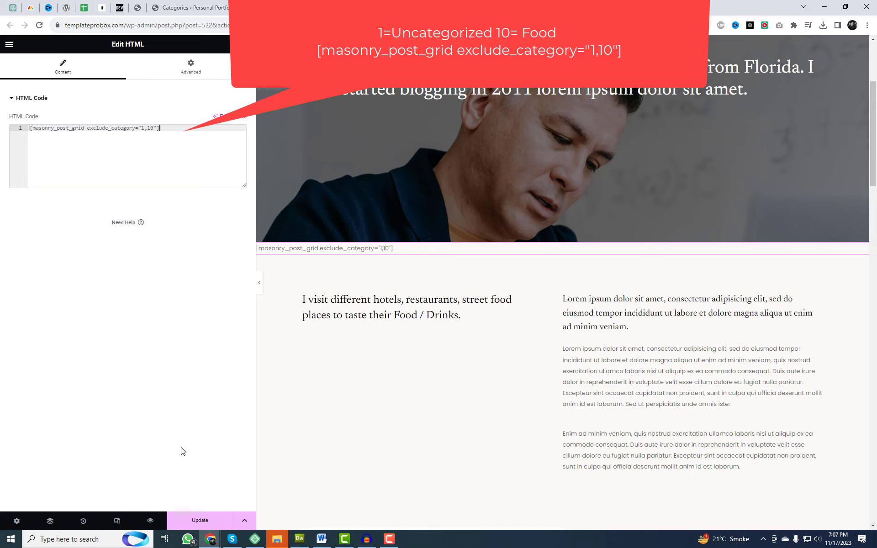
left_click(197, 522)
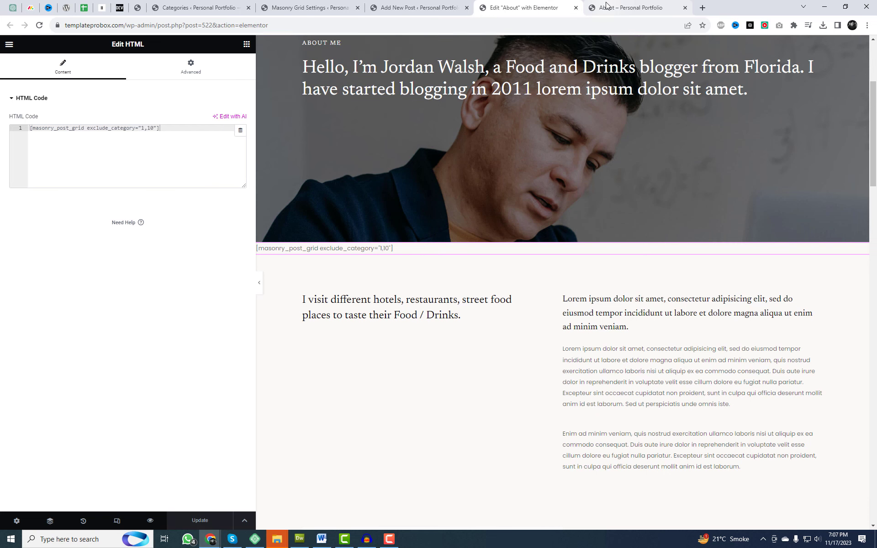
Reload the live About page and try the Best Restaurants, Drink, New and All filters.
left_click(631, 8)
right_click(522, 163)
left_click(542, 192)
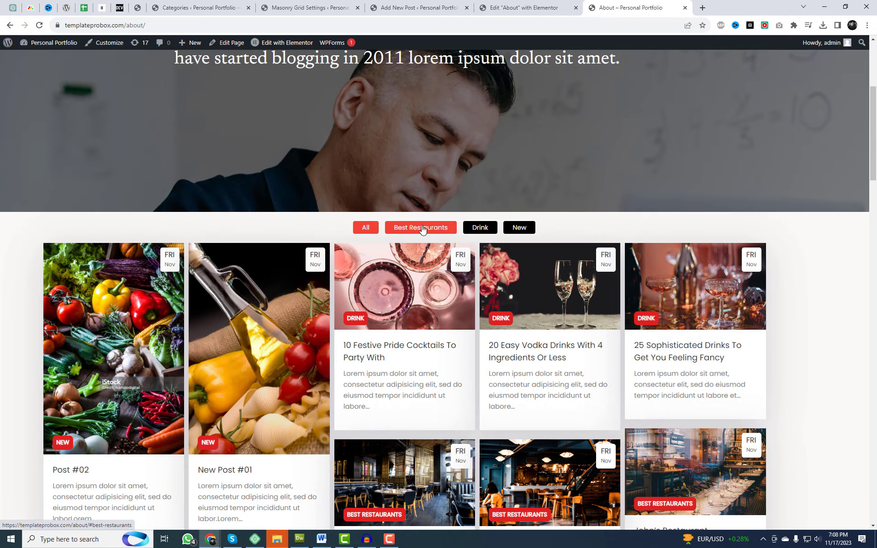
left_click(422, 229)
left_click(480, 228)
left_click(519, 228)
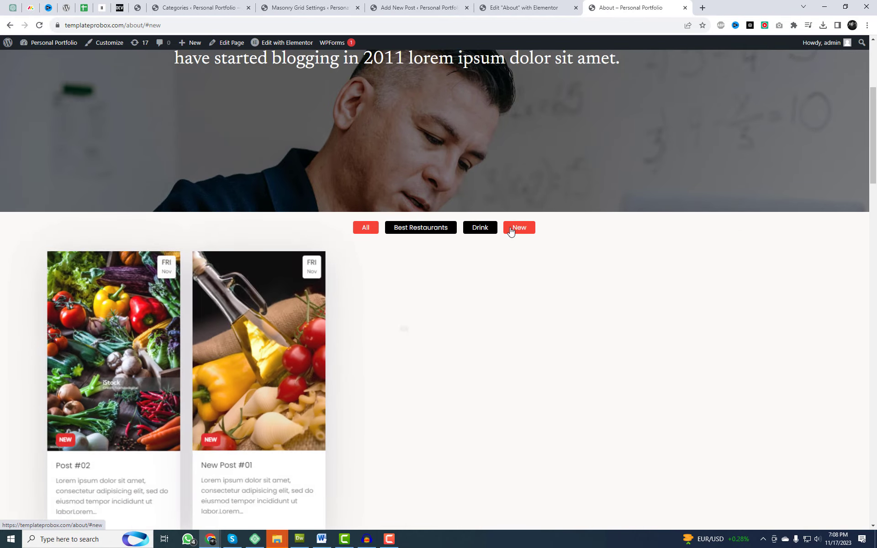
left_click(366, 232)
scroll(786, 198, "down", 2)
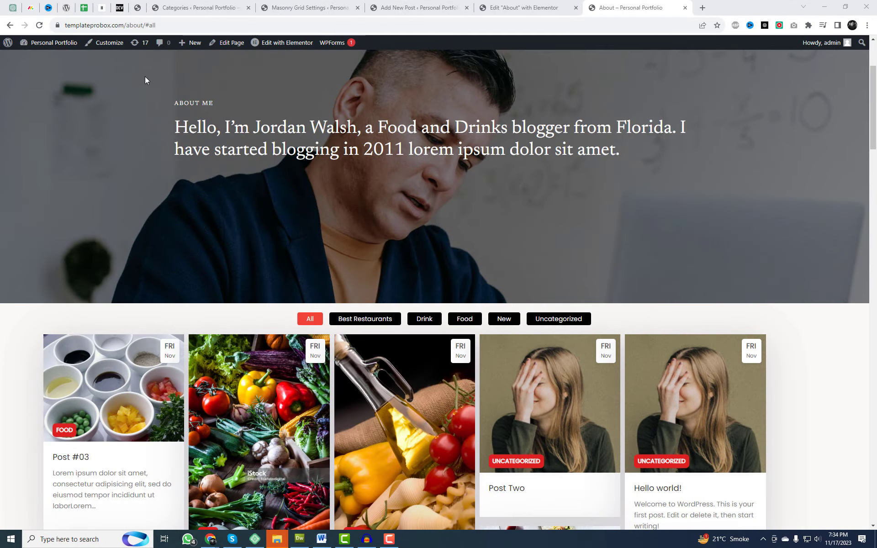
Filter the About page grid by Best Restaurants, Drink, Food, New and Uncategorized, then back to All.
scroll(828, 314, "down", 5)
left_click(364, 90)
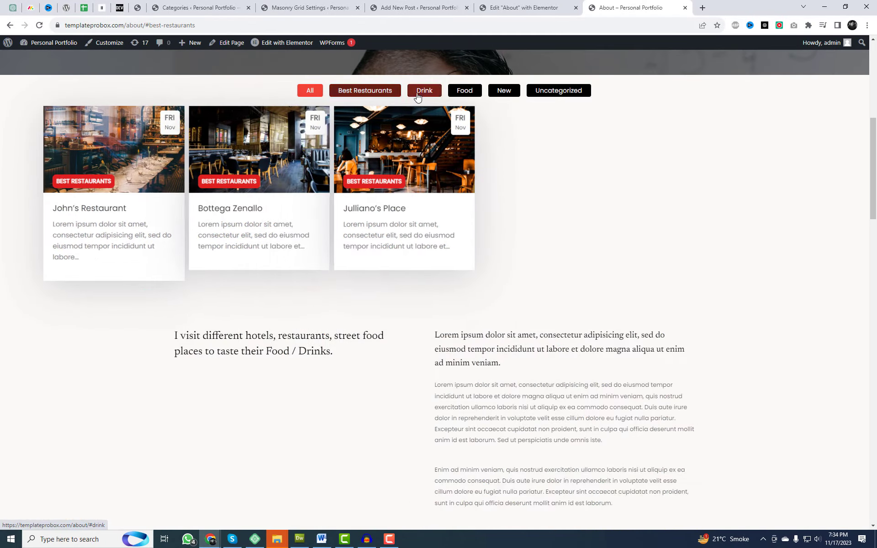
left_click(424, 91)
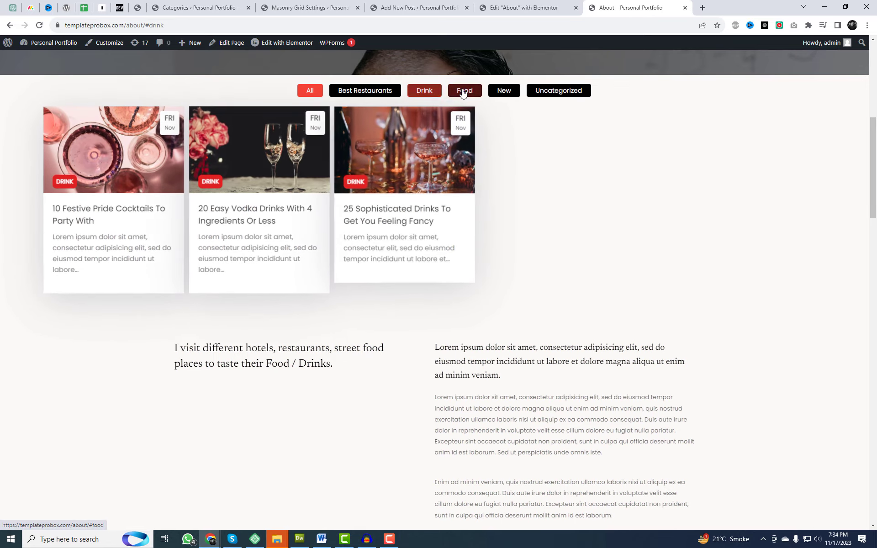
left_click(465, 90)
left_click(503, 91)
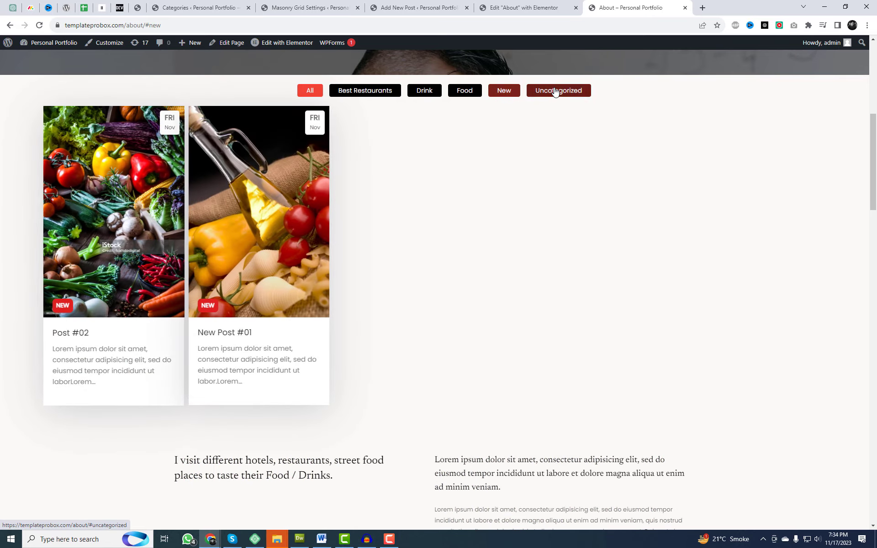
left_click(552, 91)
left_click(310, 91)
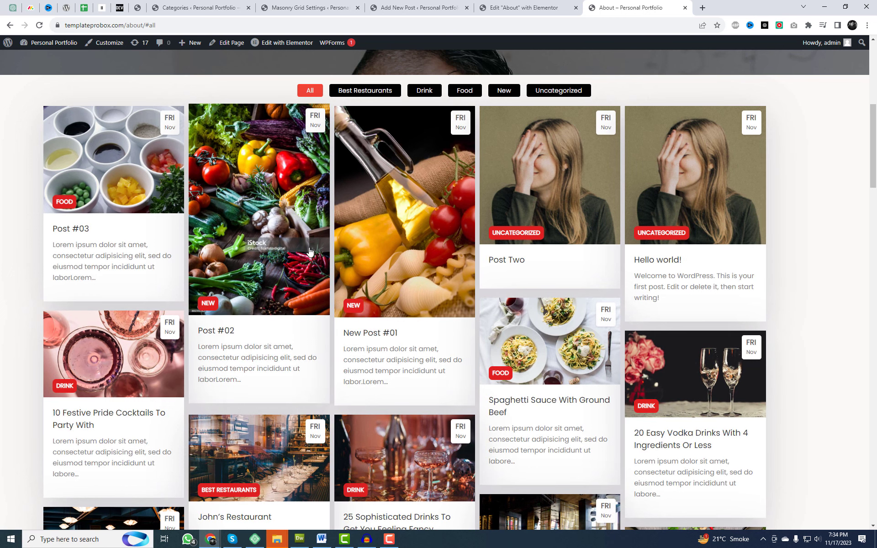
Browse the full grid and open the post '20 Easy Vodka Drinks With 4 Ingredients Or Less'.
scroll(578, 375, "down", 3)
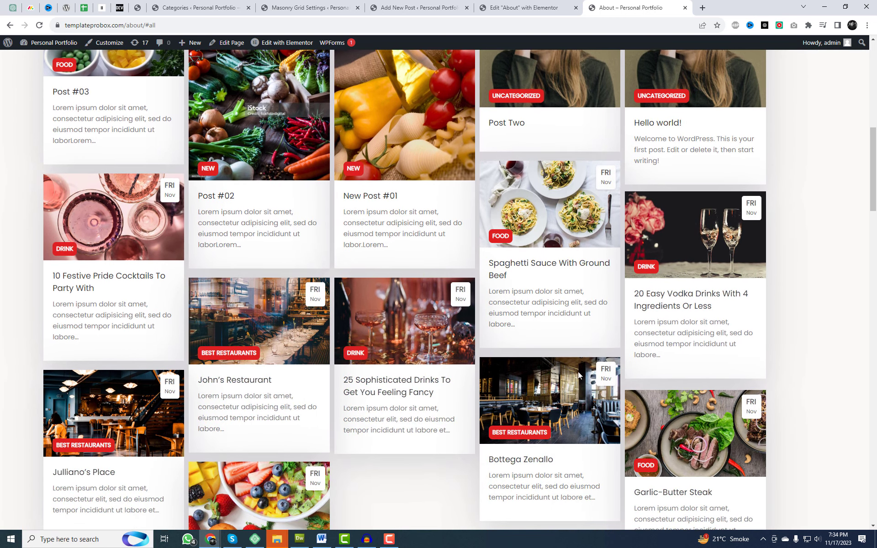
scroll(229, 342, "down", 4)
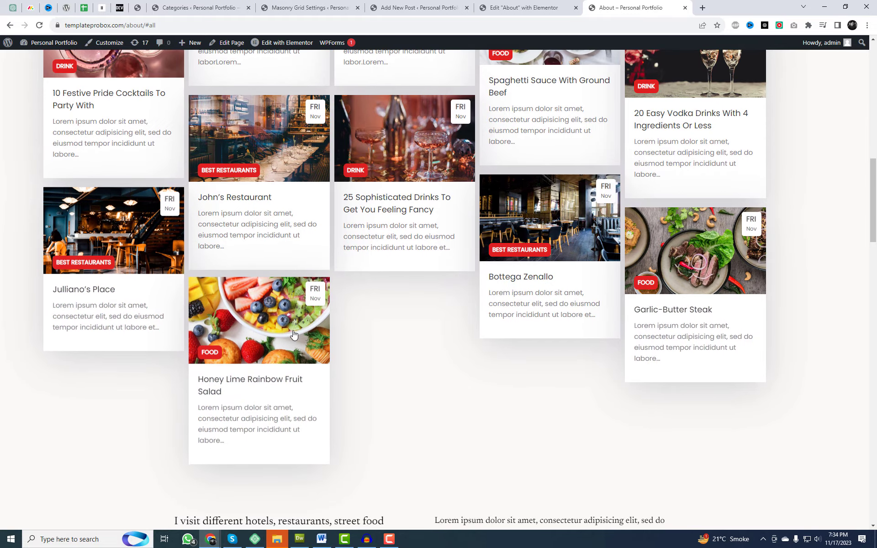
scroll(432, 283, "up", 3)
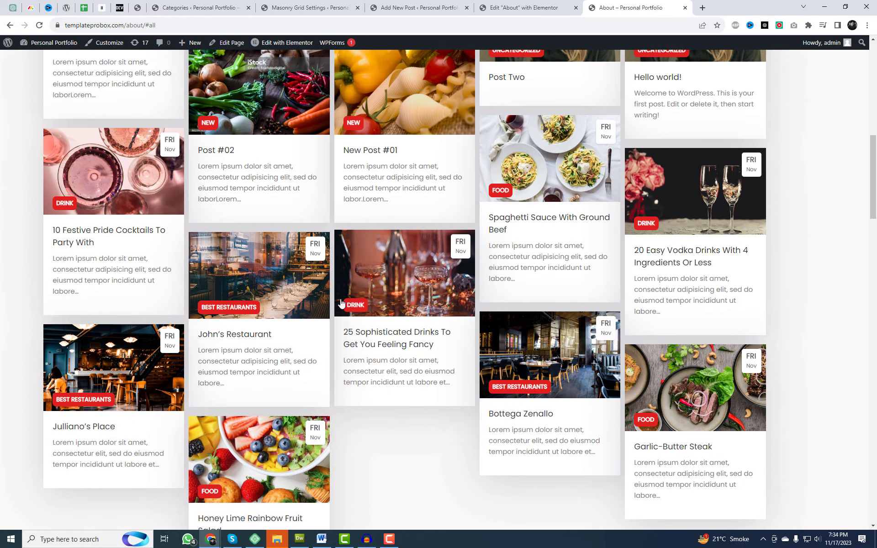
scroll(341, 303, "up", 7)
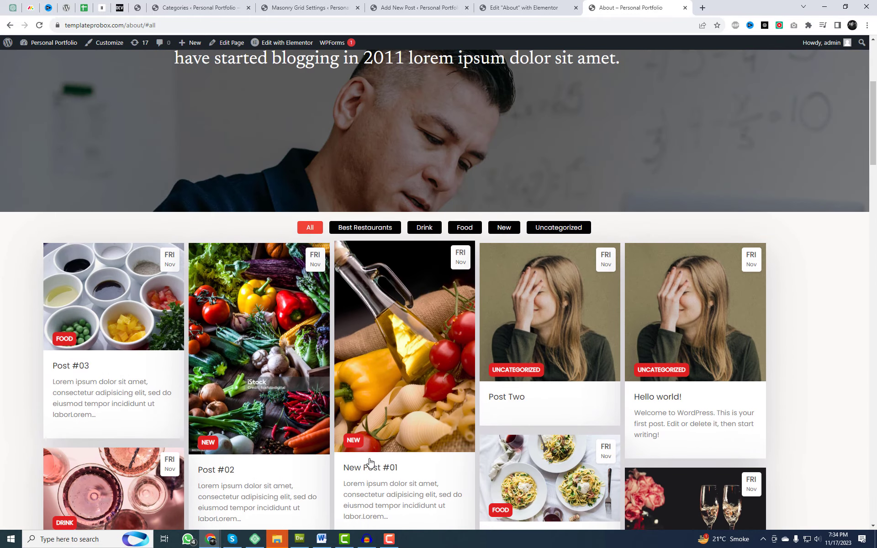
scroll(685, 418, "down", 3)
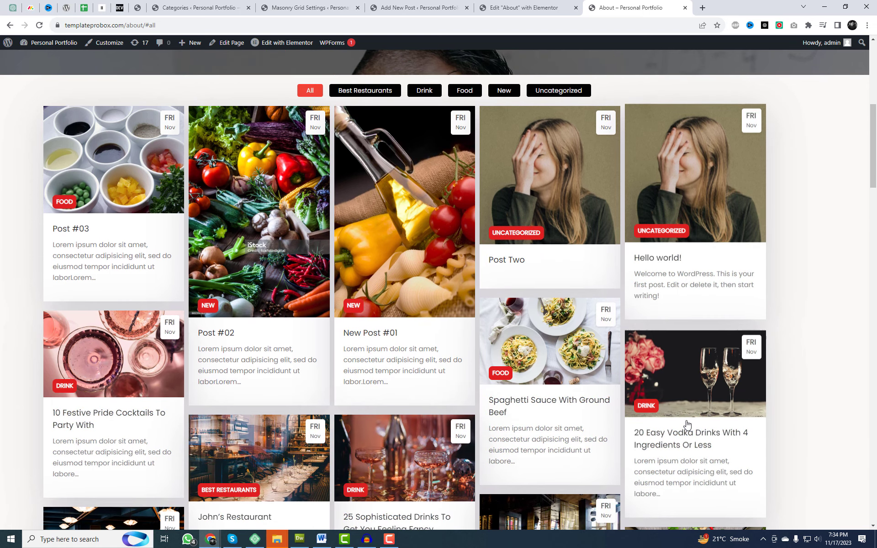
left_click(681, 441)
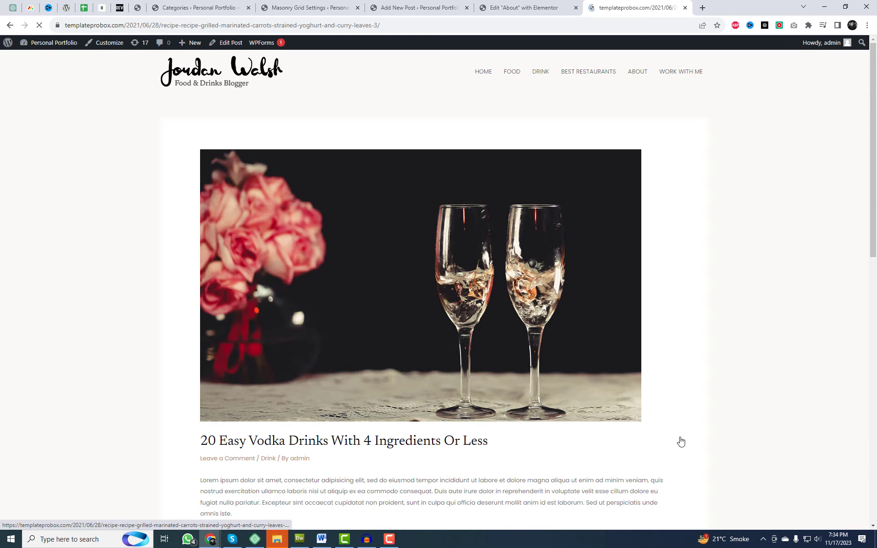
scroll(764, 322, "down", 4)
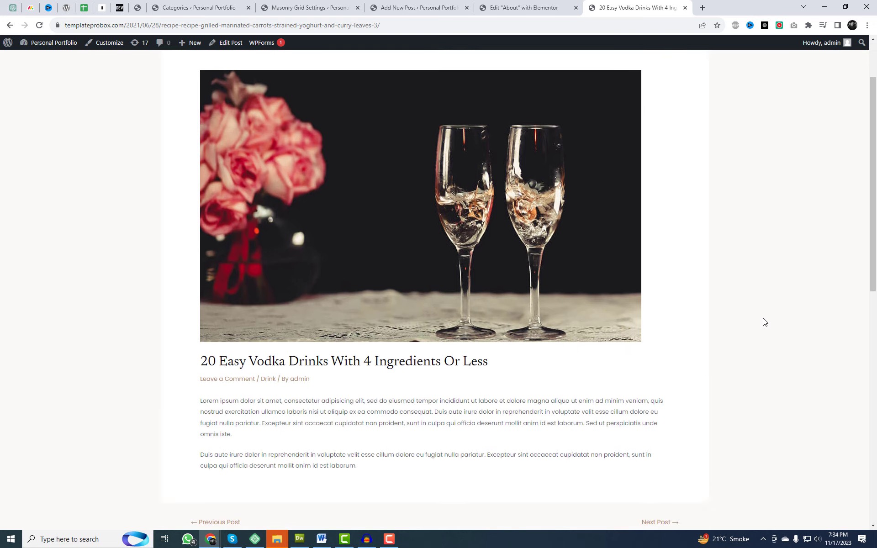